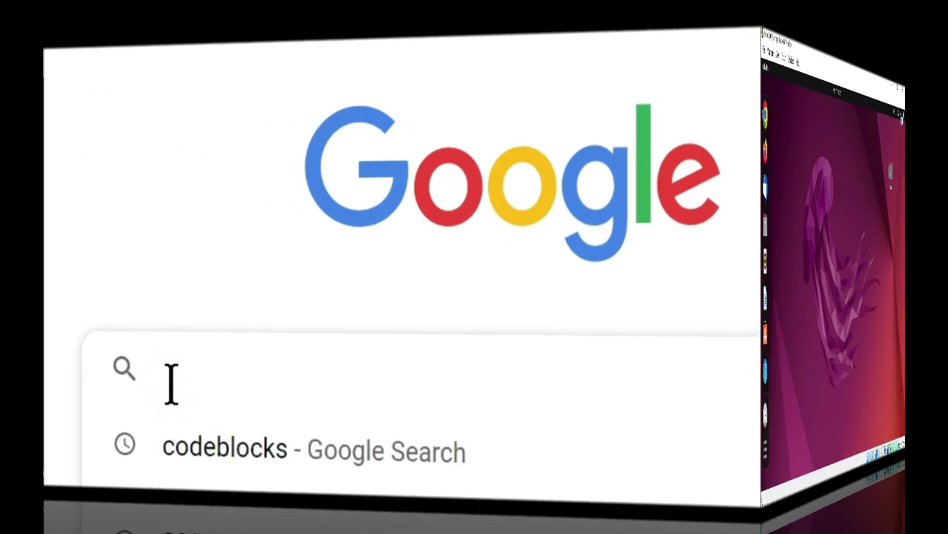
# Open Chrome and run a Google search for 'matlab online' from the suggestions.
pyautogui.write('Dear Coding')
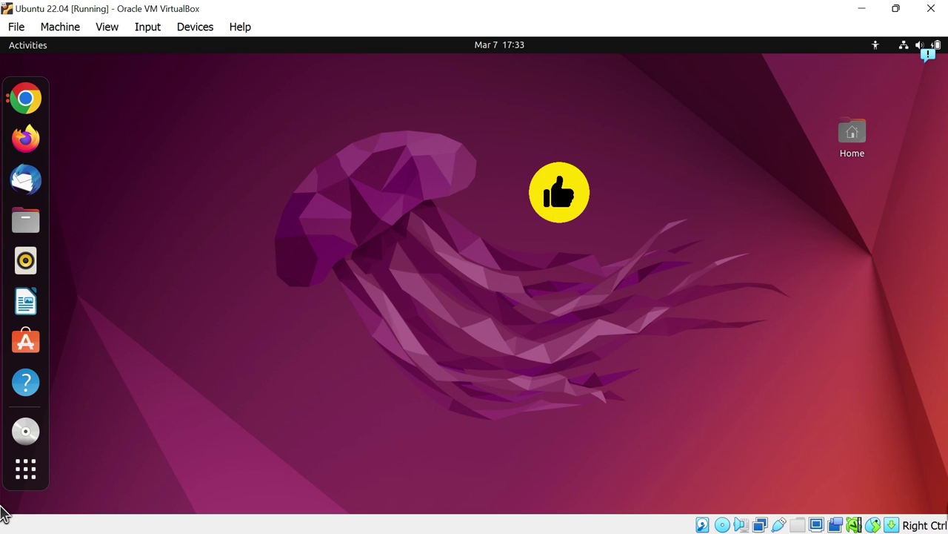
pyautogui.click(26, 102)
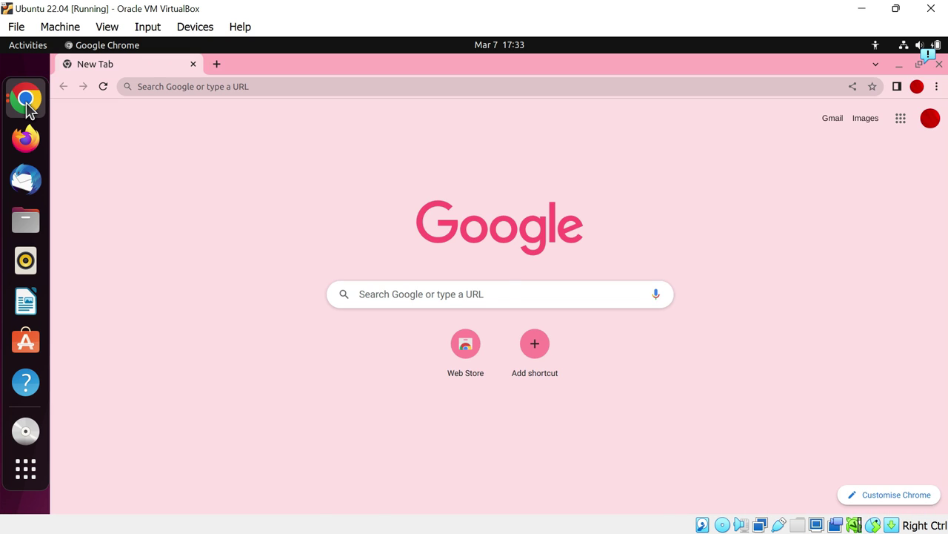
pyautogui.click(509, 291)
pyautogui.write('matlab')
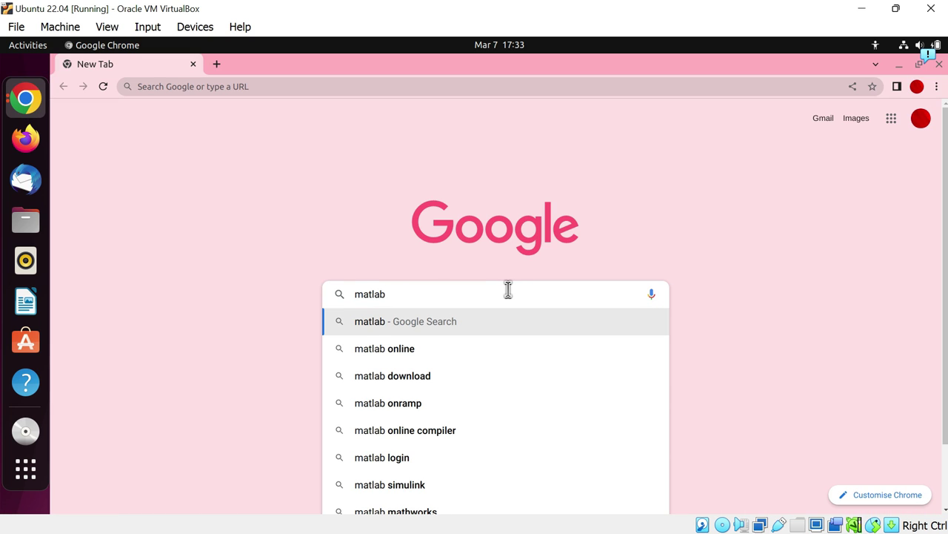
pyautogui.press('Down')
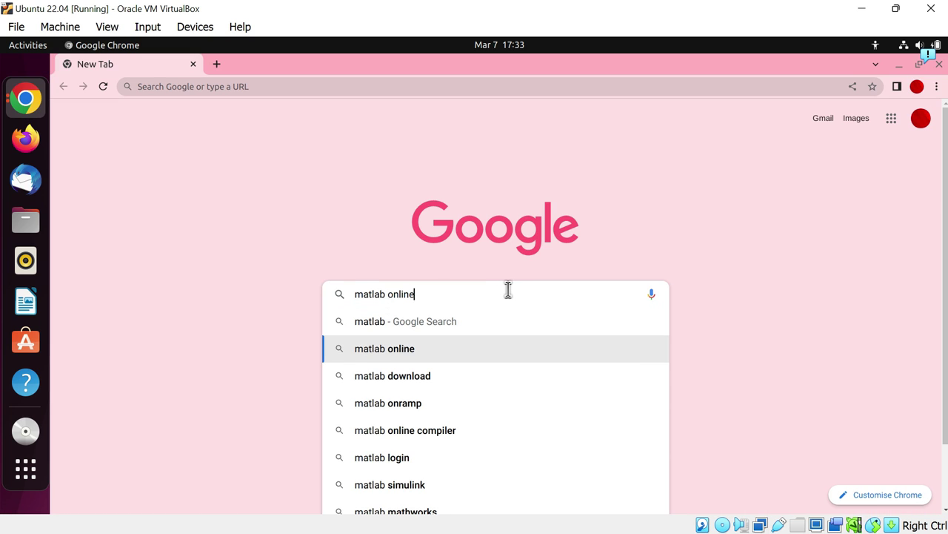
pyautogui.press('Return')
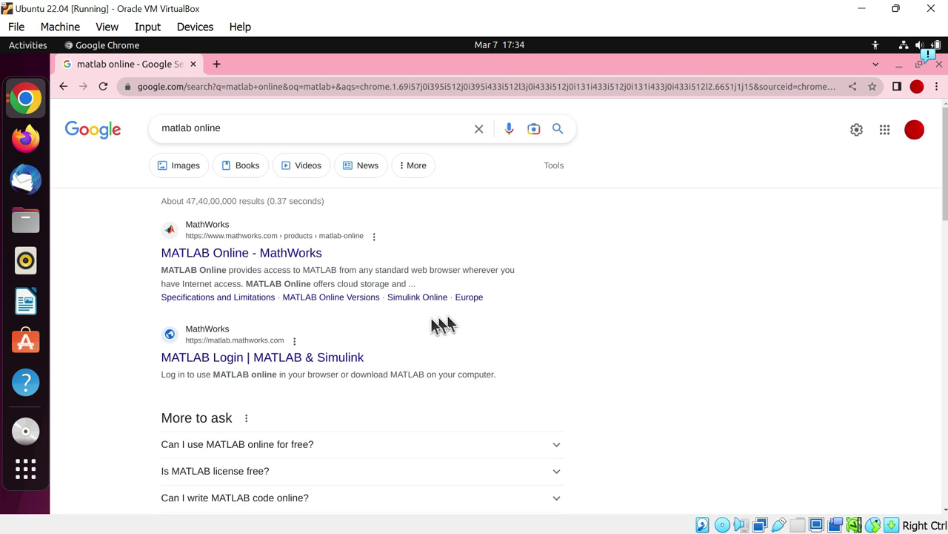
# Open the 'MATLAB Online - MathWorks' result and choose the India MathWorks site.
pyautogui.click(300, 254)
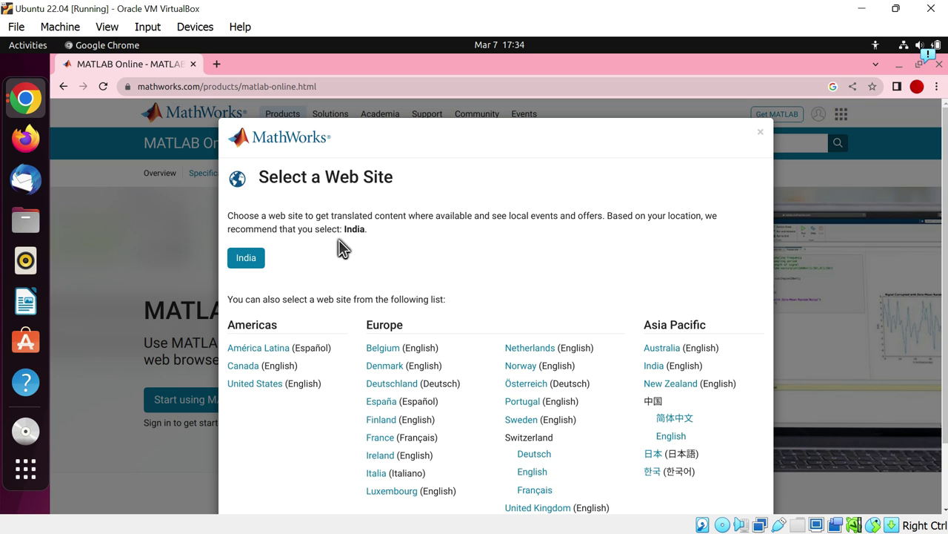
pyautogui.click(252, 263)
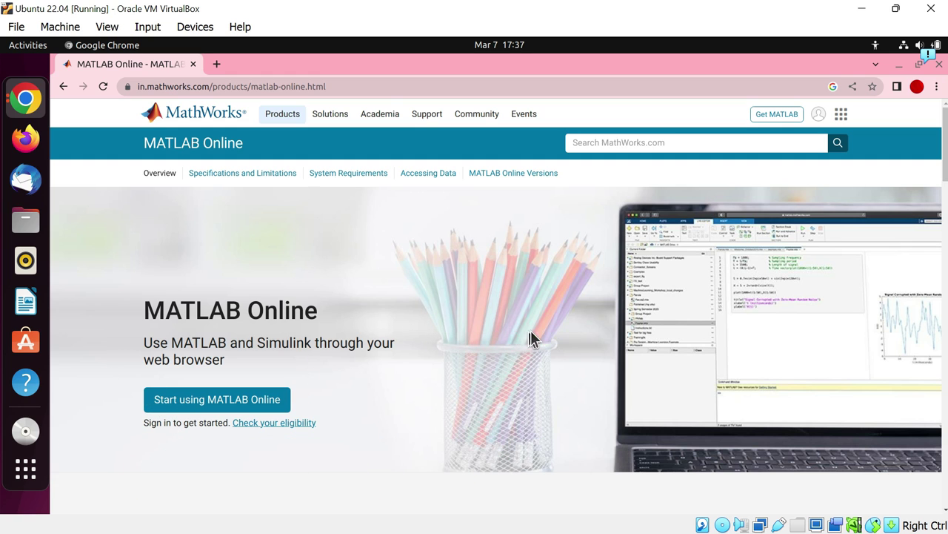
# Start a new MathWorks account and submit the email address past the free-mail warning.
pyautogui.click(784, 117)
pyautogui.click(419, 374)
pyautogui.hotkey('ctrl', 'v')
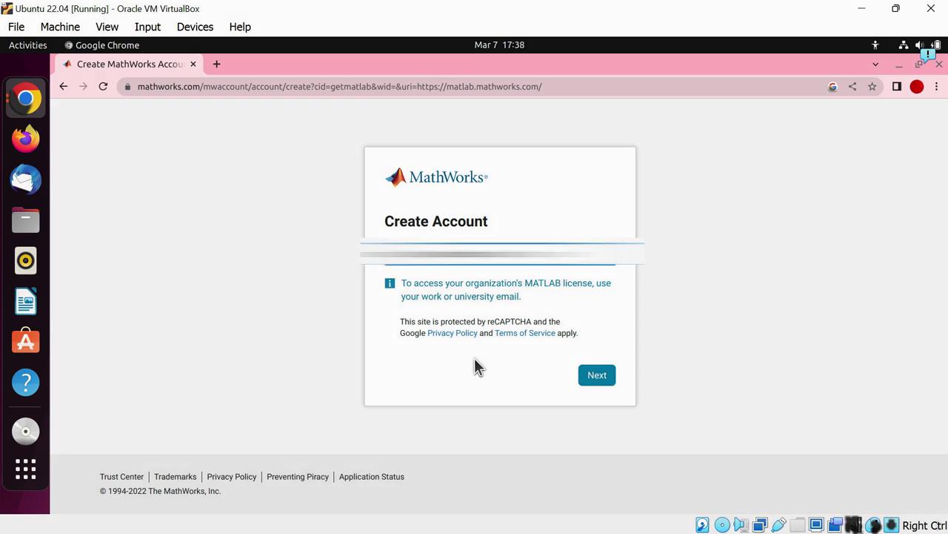
pyautogui.click(590, 383)
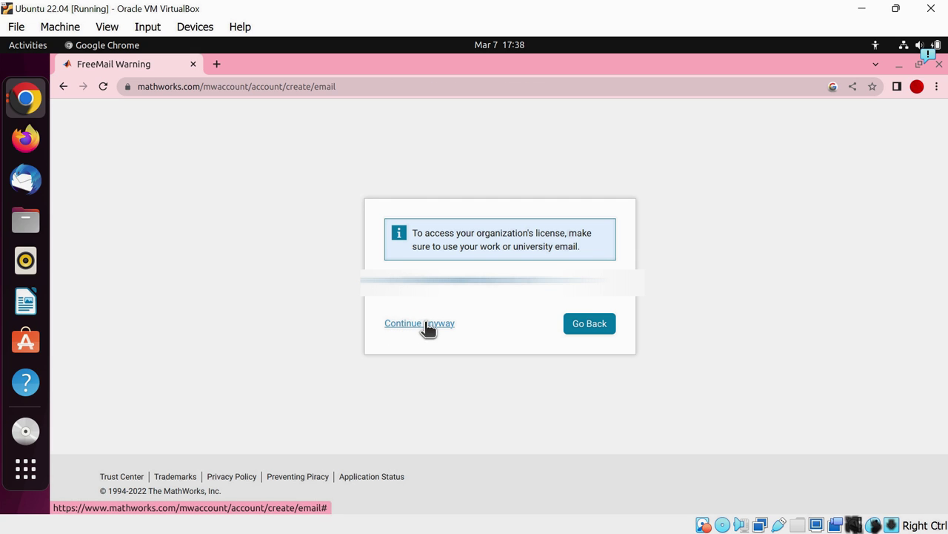
pyautogui.click(424, 324)
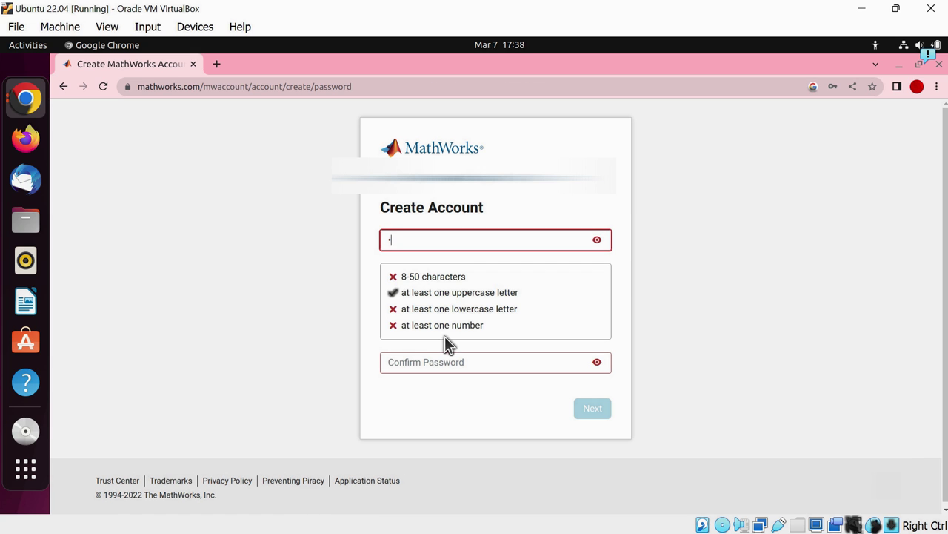
# Set and confirm the account password, declining to save it in Chrome.
pyautogui.hotkey('ctrl', 'v')
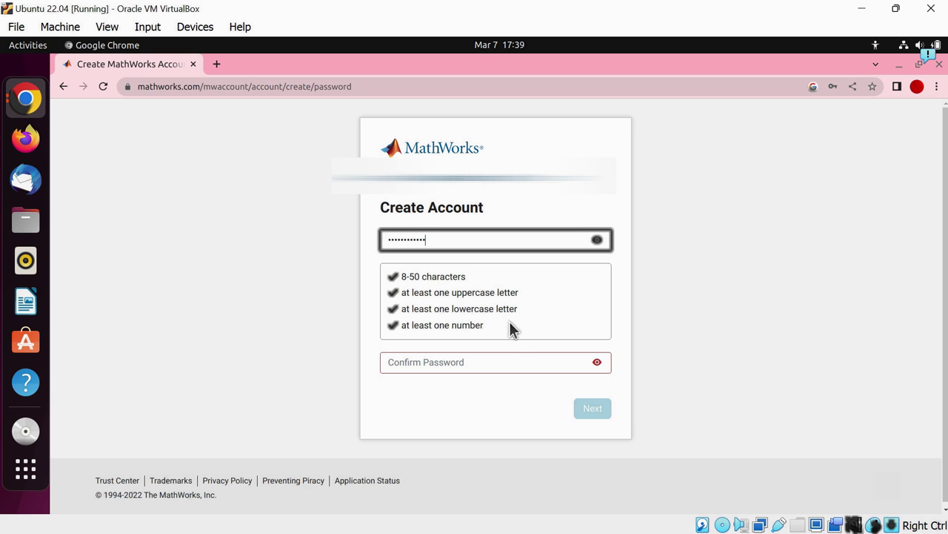
pyautogui.click(492, 315)
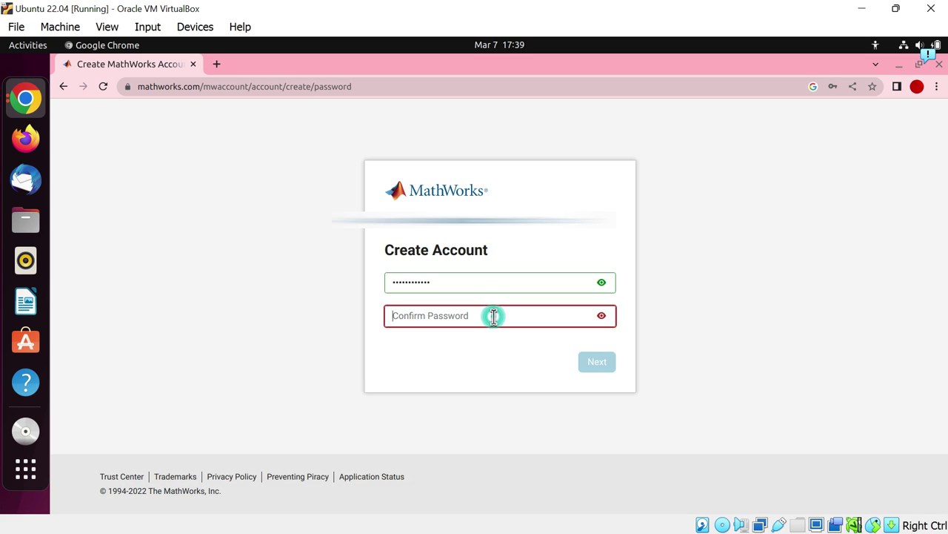
pyautogui.hotkey('ctrl', 'v')
pyautogui.click(598, 361)
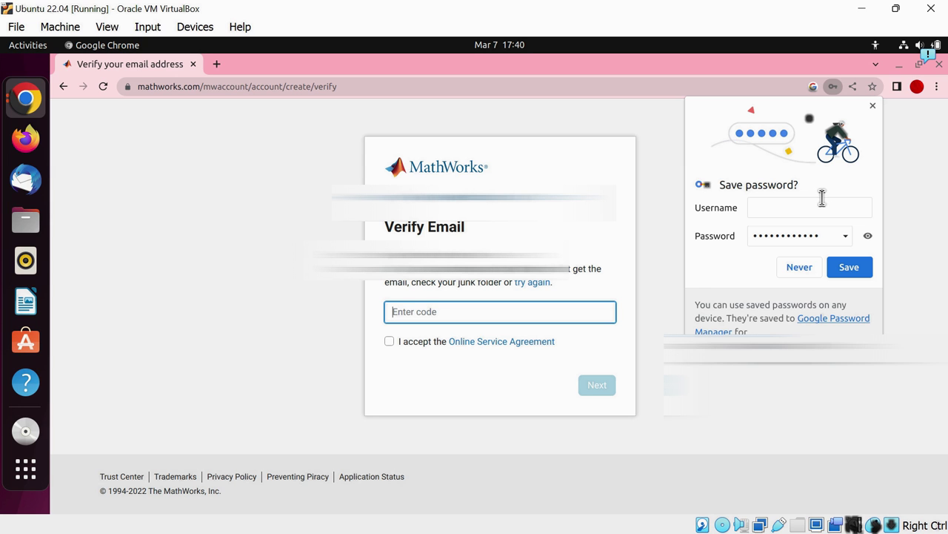
pyautogui.click(799, 268)
pyautogui.moveTo(382, 251); pyautogui.dragTo(564, 282)
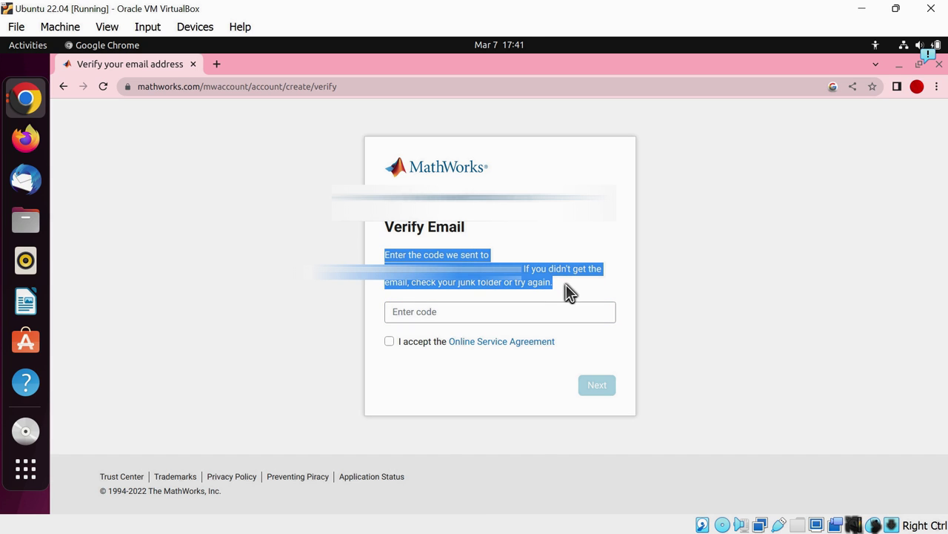
# In a new tab, open Gmail's MathWorks 'Verify Email Address' message and select the code.
pyautogui.hotkey('ctrl', 't')
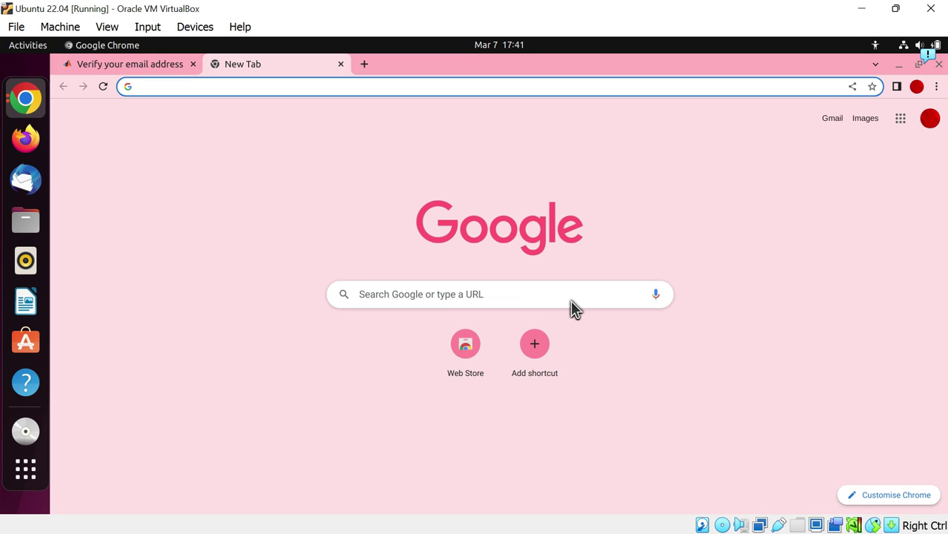
pyautogui.click(834, 117)
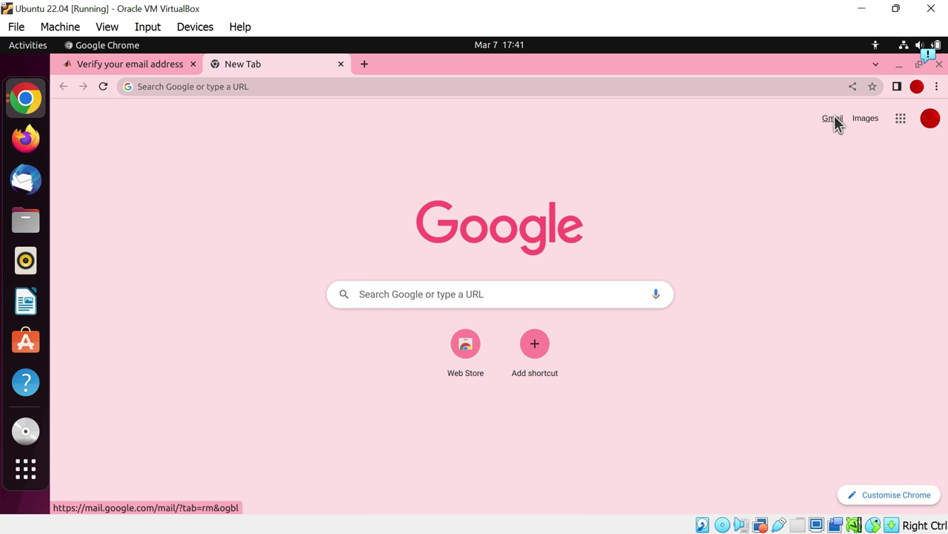
pyautogui.click(583, 214)
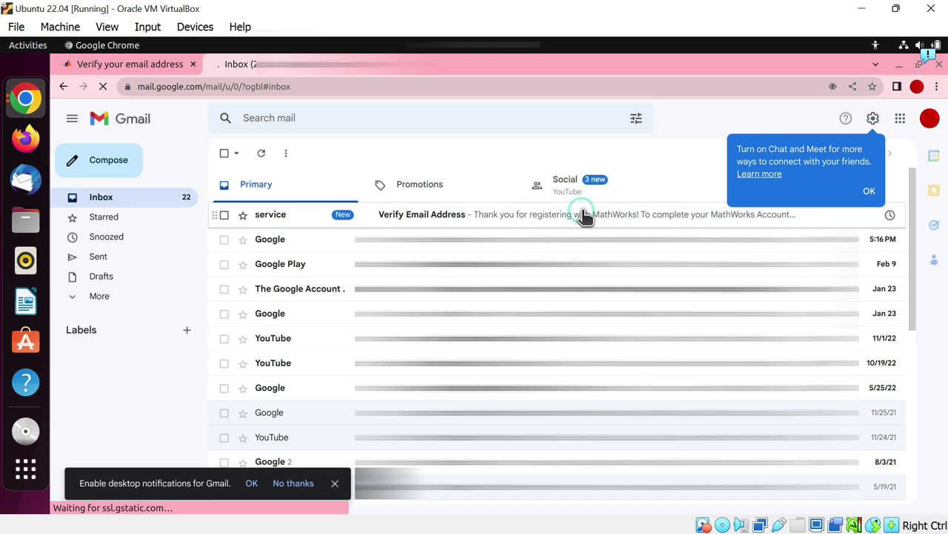
pyautogui.moveTo(389, 349); pyautogui.dragTo(439, 352)
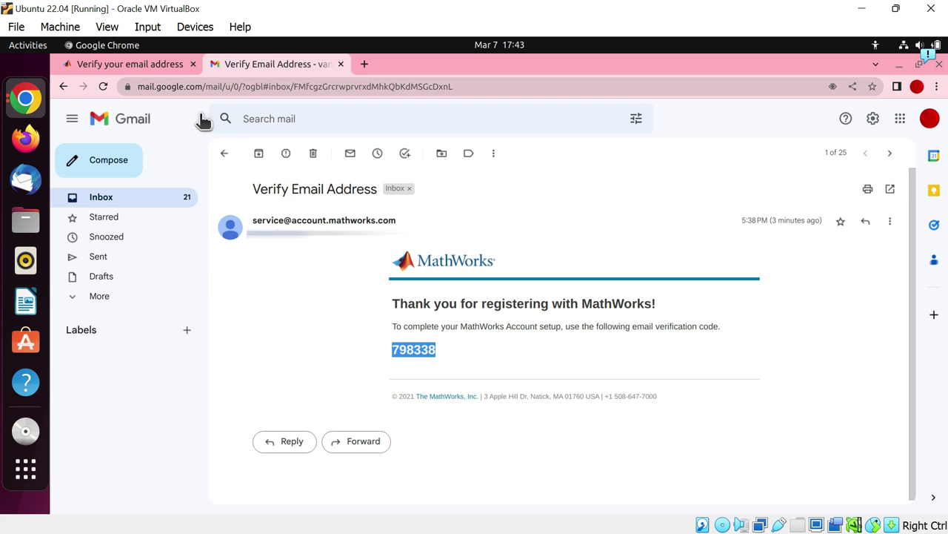
# Paste the verification code, accept the Online Service Agreement and submit.
pyautogui.click(151, 67)
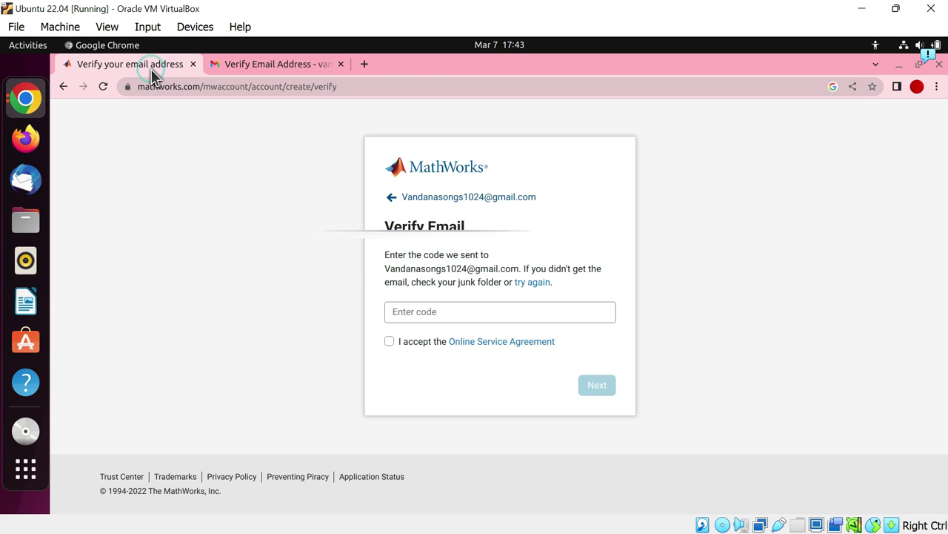
pyautogui.click(420, 316)
pyautogui.press('Tab')
pyautogui.click(389, 346)
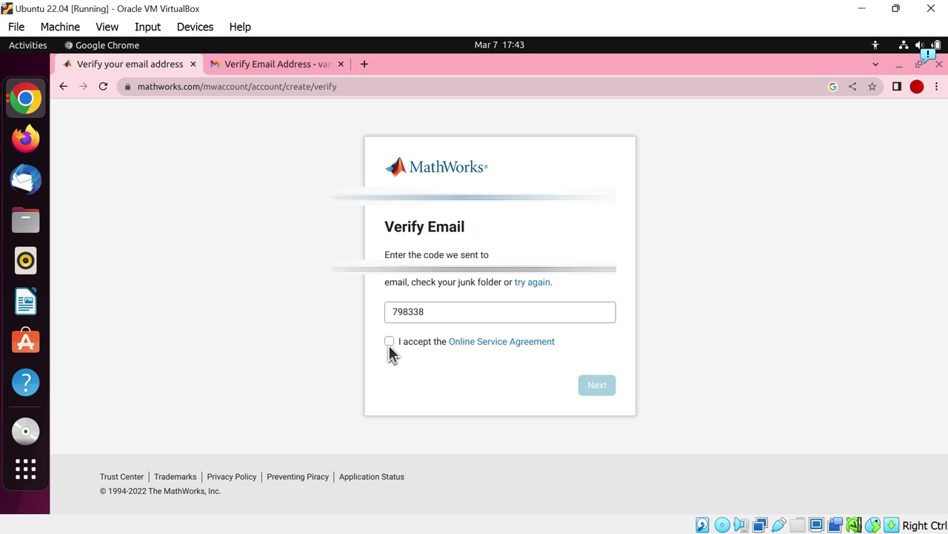
pyautogui.click(389, 342)
pyautogui.click(597, 393)
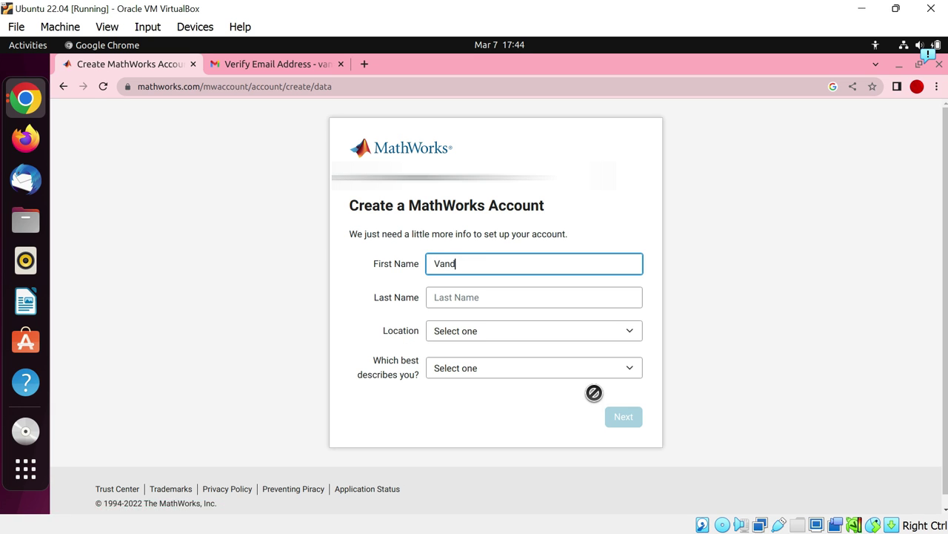
# Enter the first and last name and set the location to India.
pyautogui.click(561, 296)
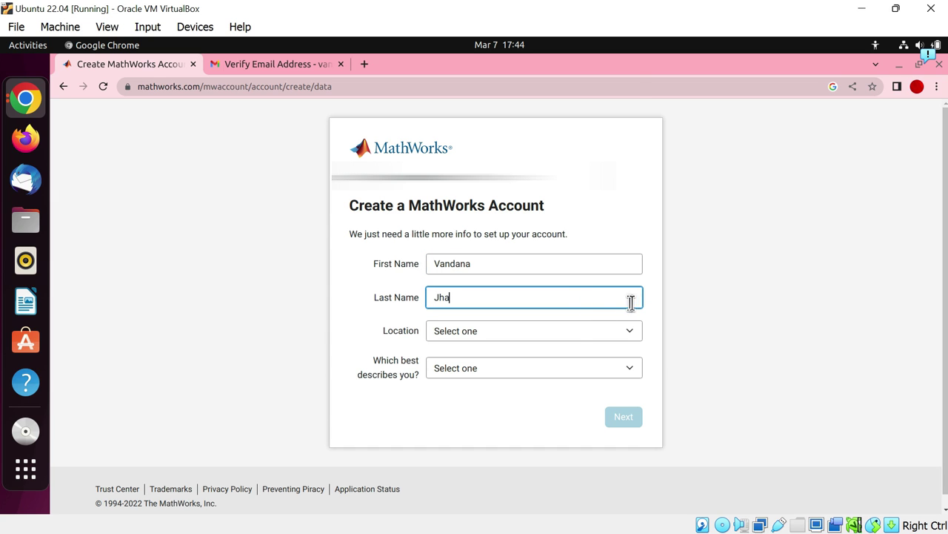
pyautogui.click(578, 337)
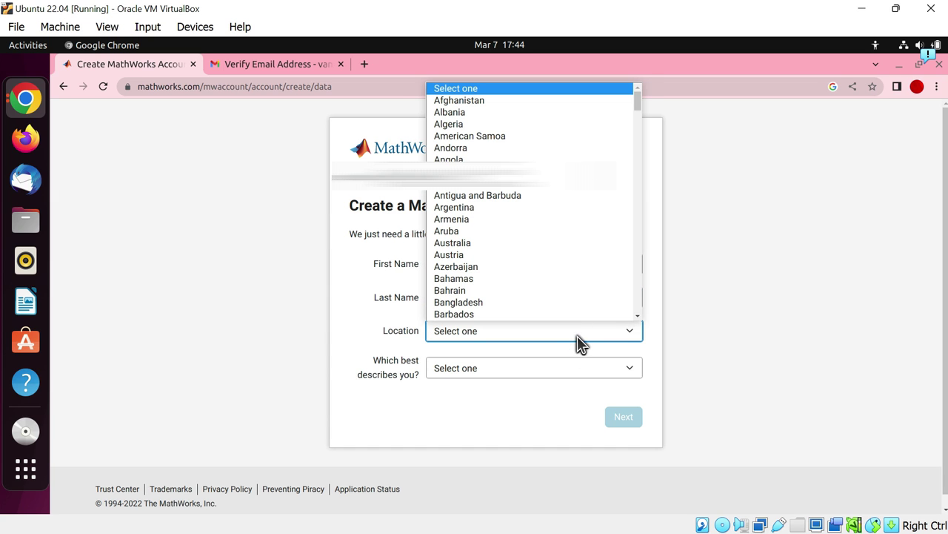
pyautogui.write('in')
pyautogui.press('Return')
# Choose Student as the description and Computer Science as the department, then show role options.
pyautogui.click(542, 366)
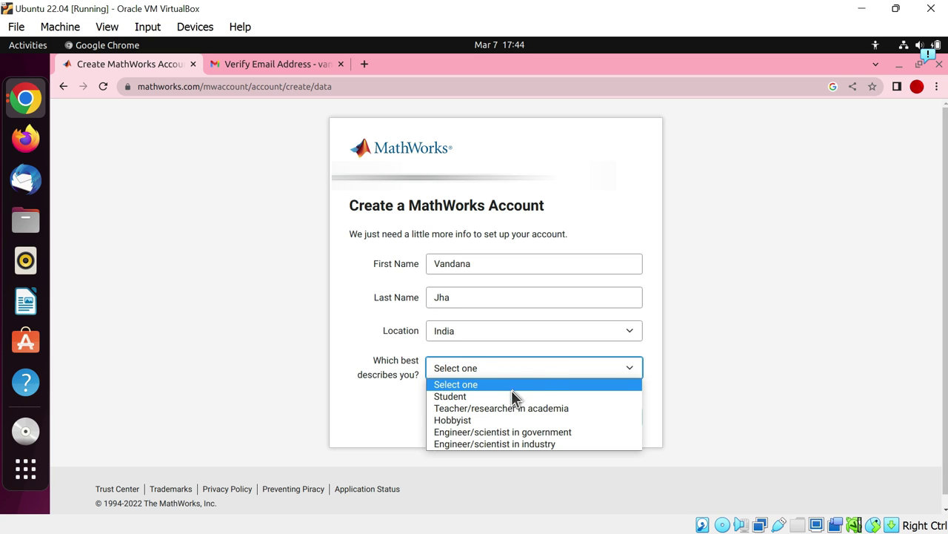
pyautogui.click(481, 398)
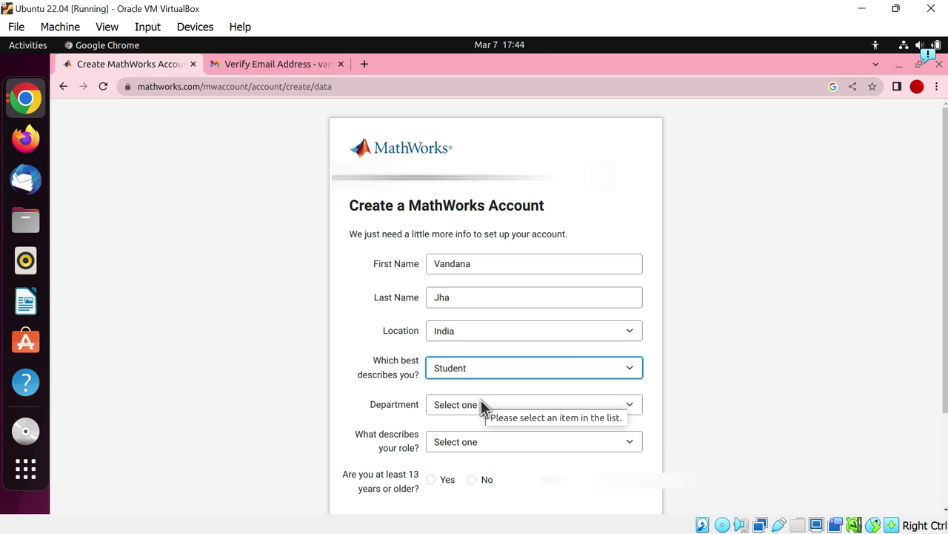
pyautogui.click(524, 406)
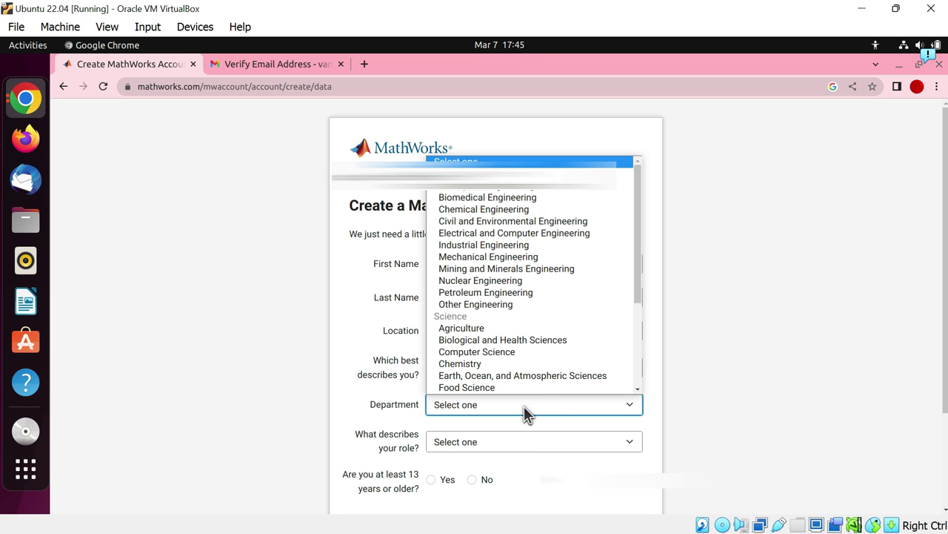
pyautogui.write('com')
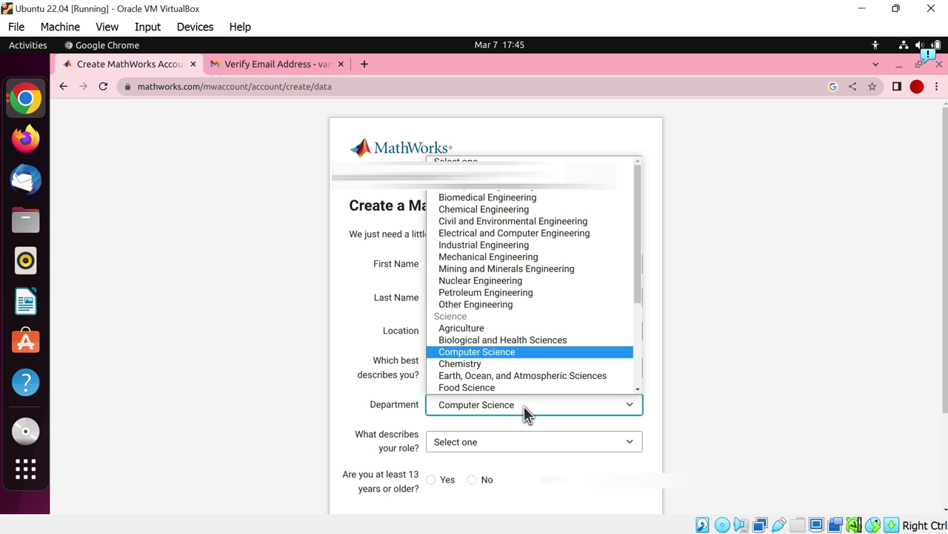
pyautogui.press('Return')
pyautogui.click(499, 446)
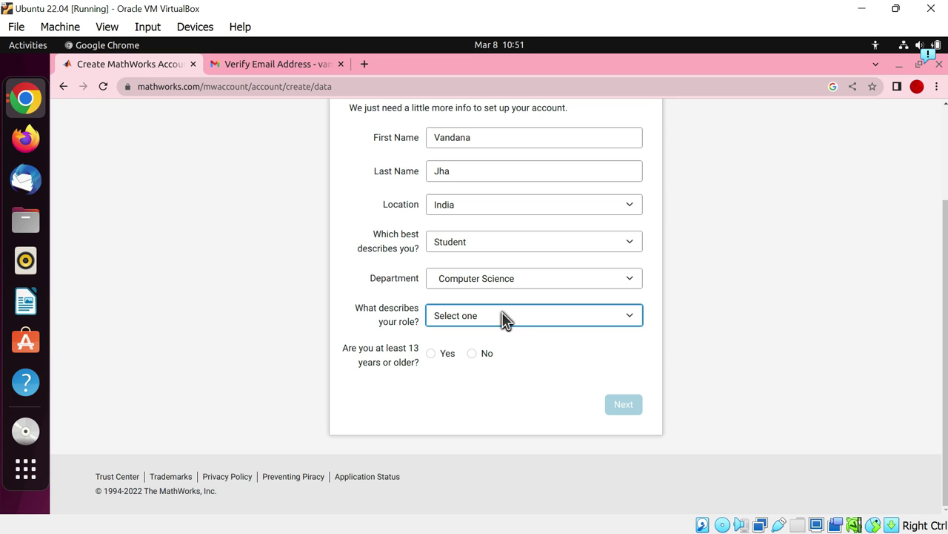
pyautogui.click(502, 315)
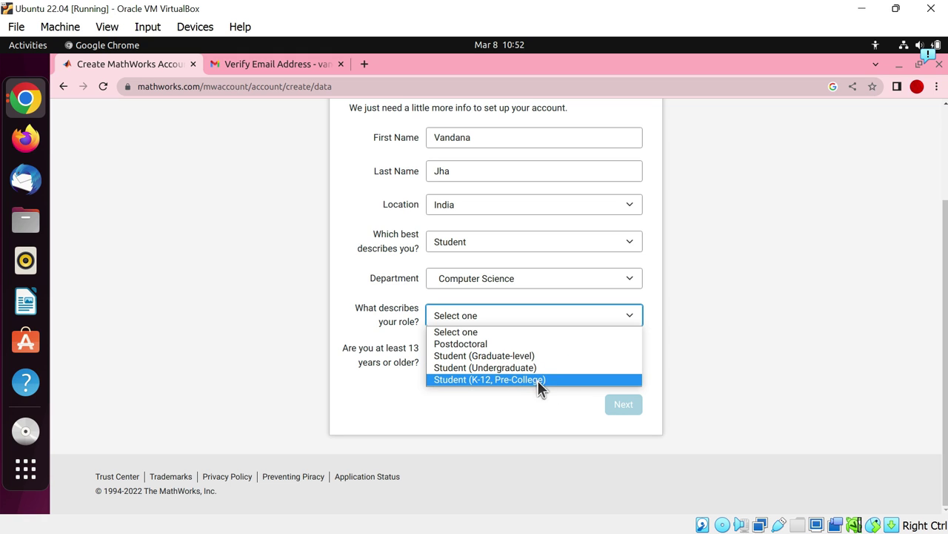
# Pick the student option for the role question.
pyautogui.click(489, 356)
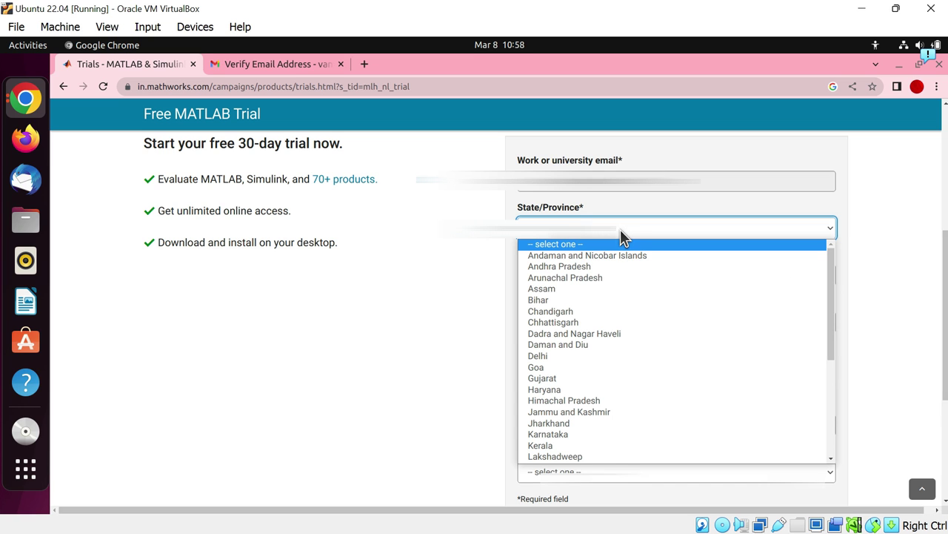
# Set the state to Delhi and enter the city and zip code.
pyautogui.click(589, 275)
pyautogui.write('New')
pyautogui.press('Tab')
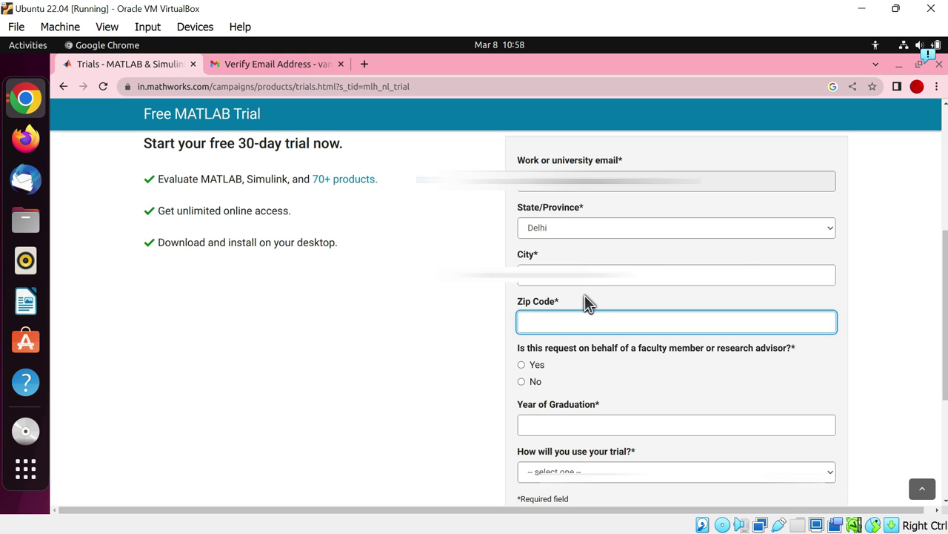
pyautogui.write('110001')
pyautogui.press('Tab')
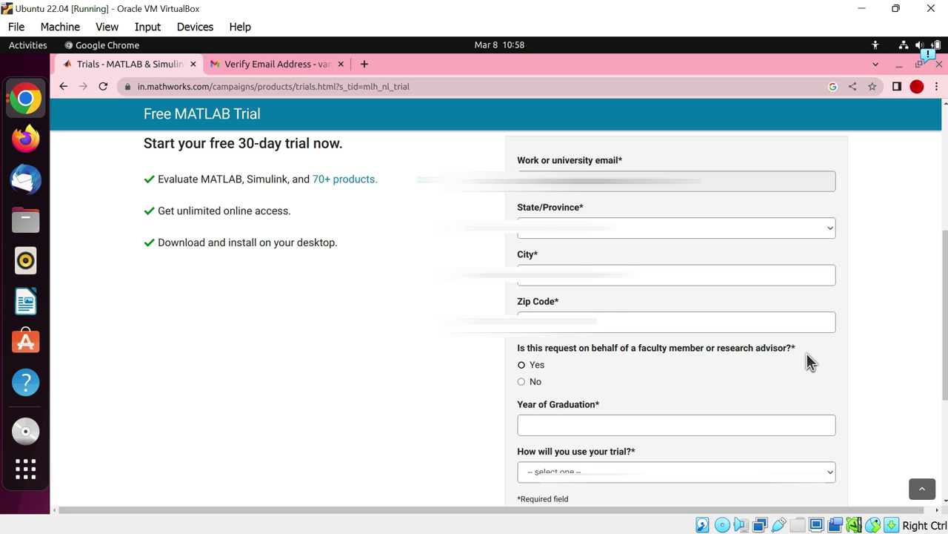
# Answer No to the faculty question, enter graduation year 2023, and browse the trial-use options.
pyautogui.press('Down')
pyautogui.press('Tab')
pyautogui.write('2')
pyautogui.scroll(-3, 634, 365)
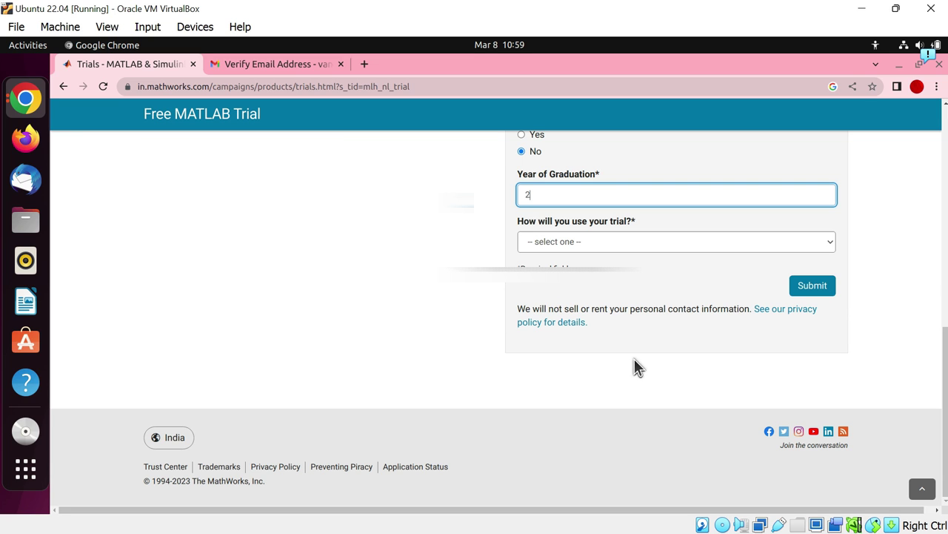
pyautogui.write('023')
pyautogui.click(655, 245)
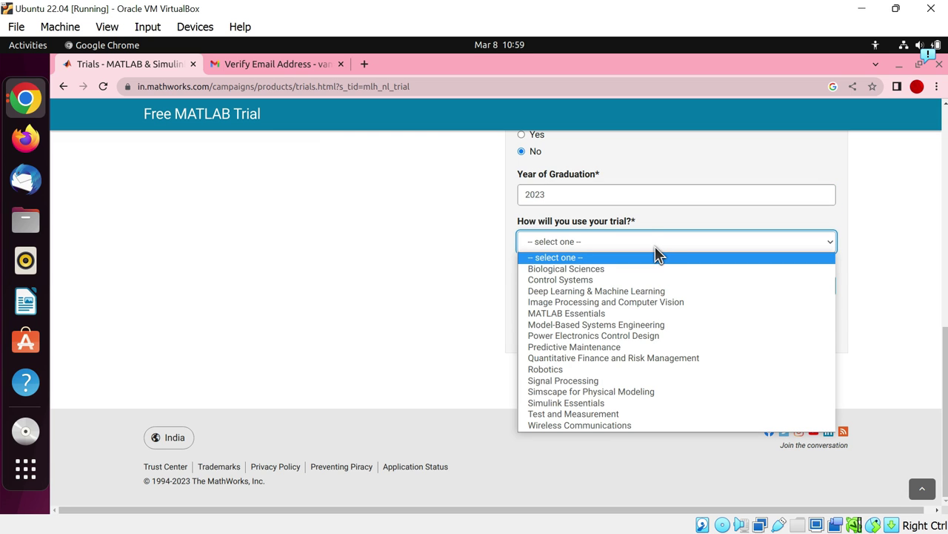
pyautogui.press('Down')
pyautogui.press('Down')
pyautogui.press('Down')
pyautogui.press('Down')
pyautogui.press('Down')
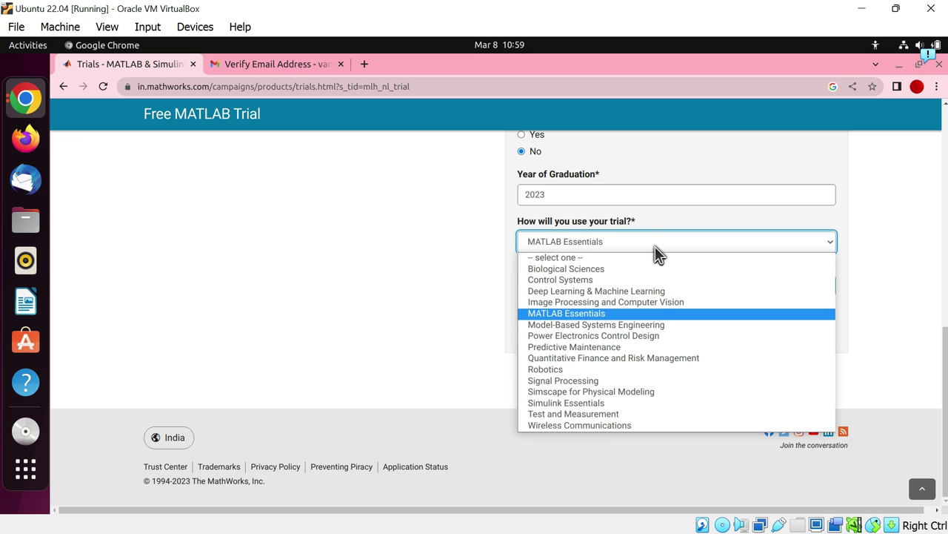
# Choose MATLAB Essentials, submit the trial request and go to the R2022b installer download page.
pyautogui.press('Return')
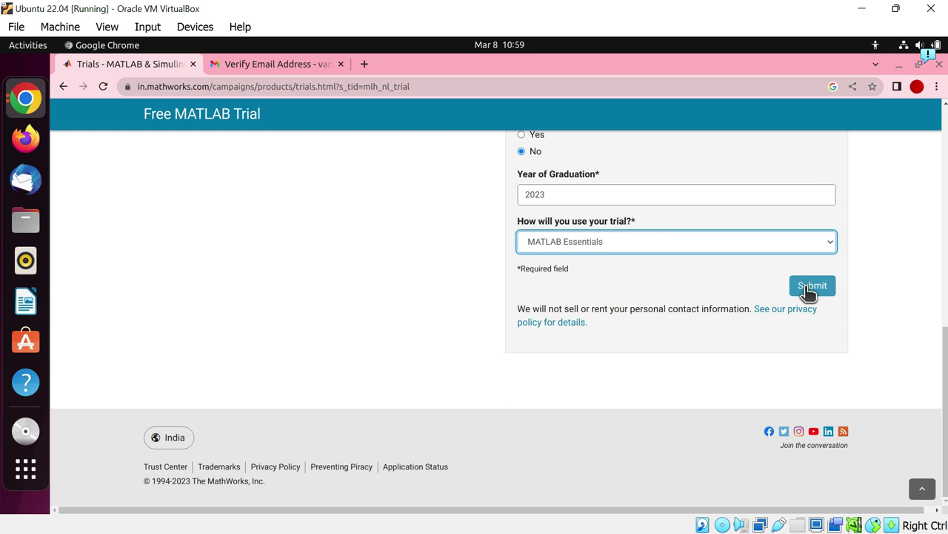
pyautogui.click(807, 289)
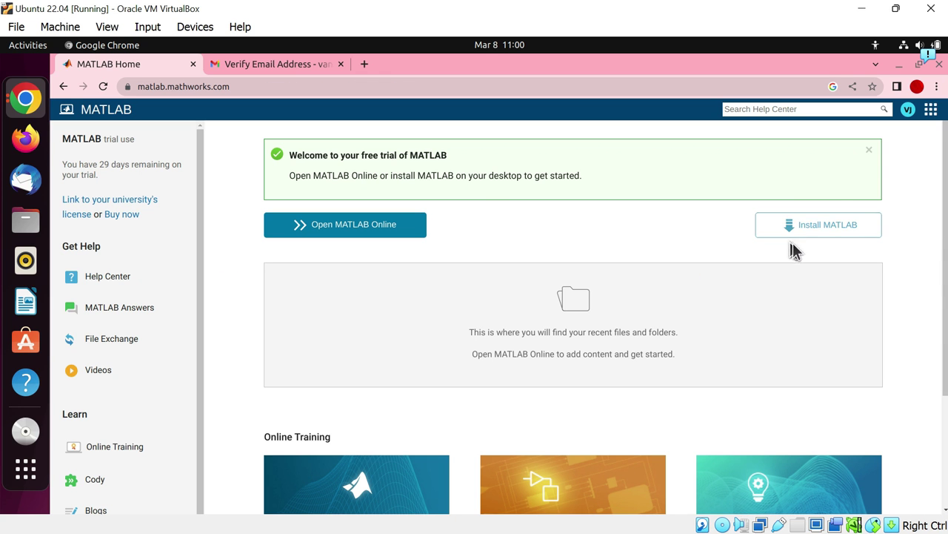
pyautogui.click(815, 234)
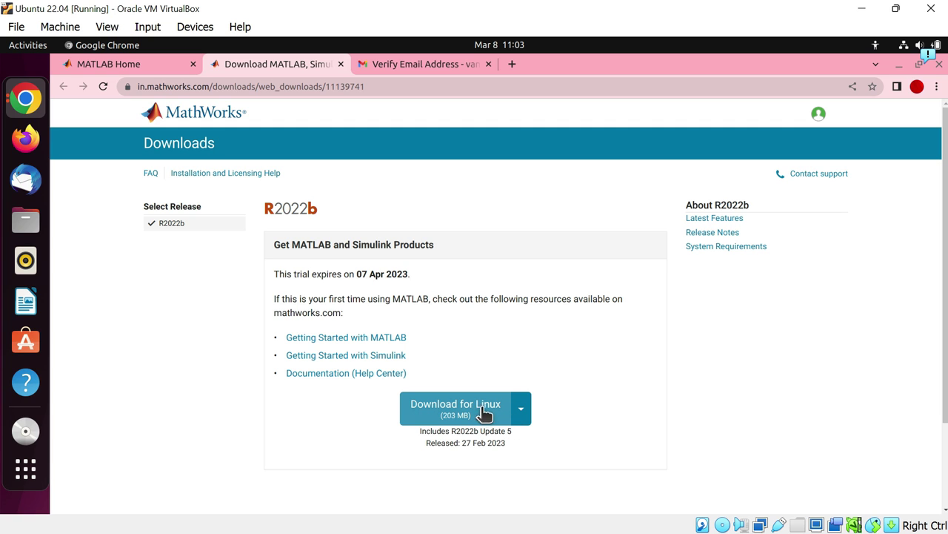
# Download the R2022b Linux installer zip and open its download item options.
pyautogui.click(460, 411)
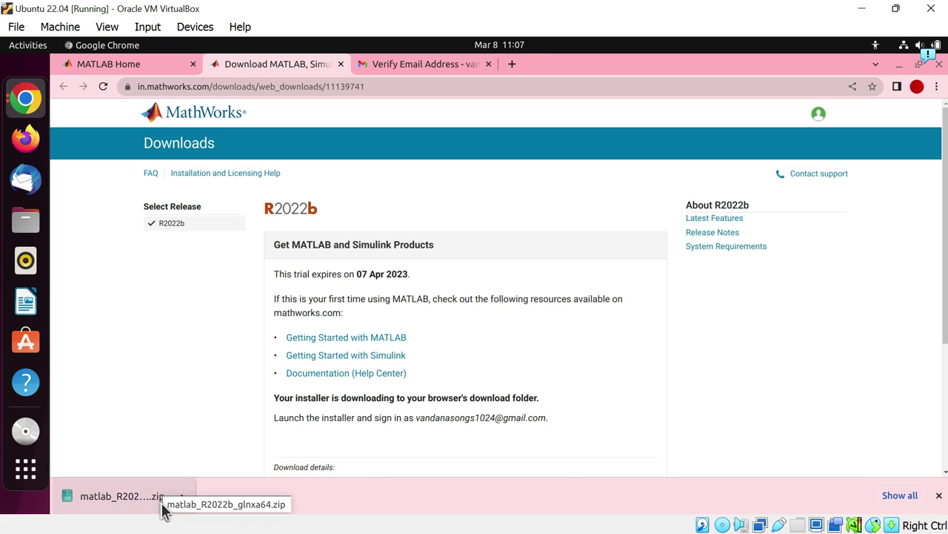
pyautogui.click(182, 496)
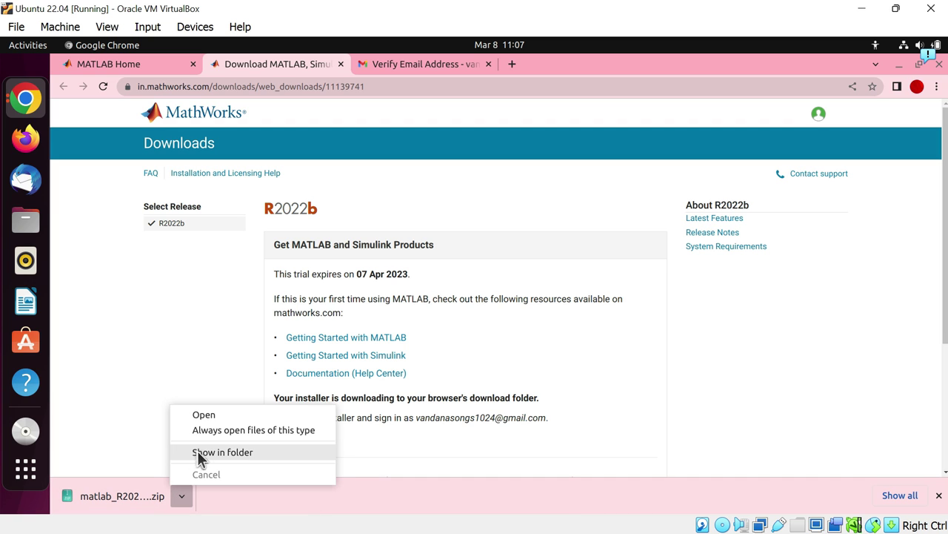
# Show matlab_R2022b_glnxa64.zip in Files and extract it into a new 'Downloaded Softwares' folder.
pyautogui.click(252, 450)
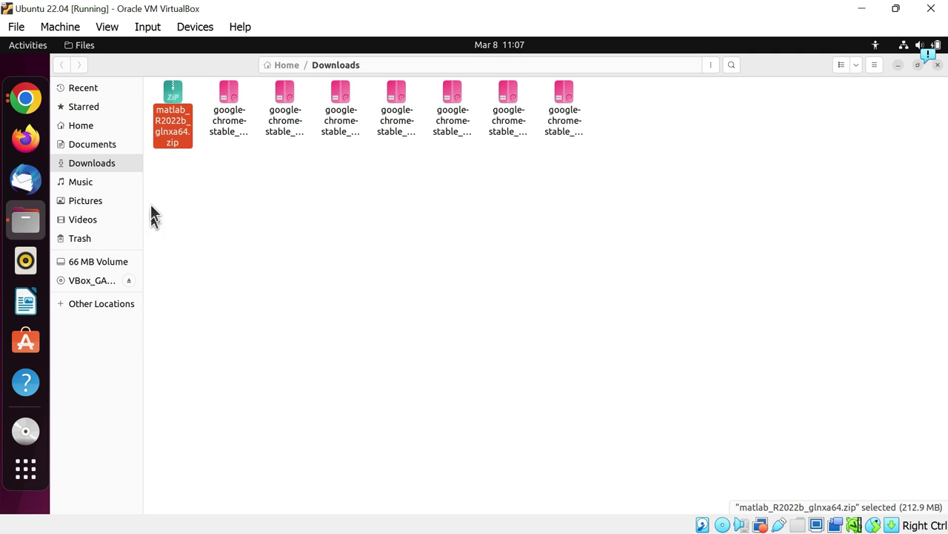
pyautogui.rightClick(180, 138)
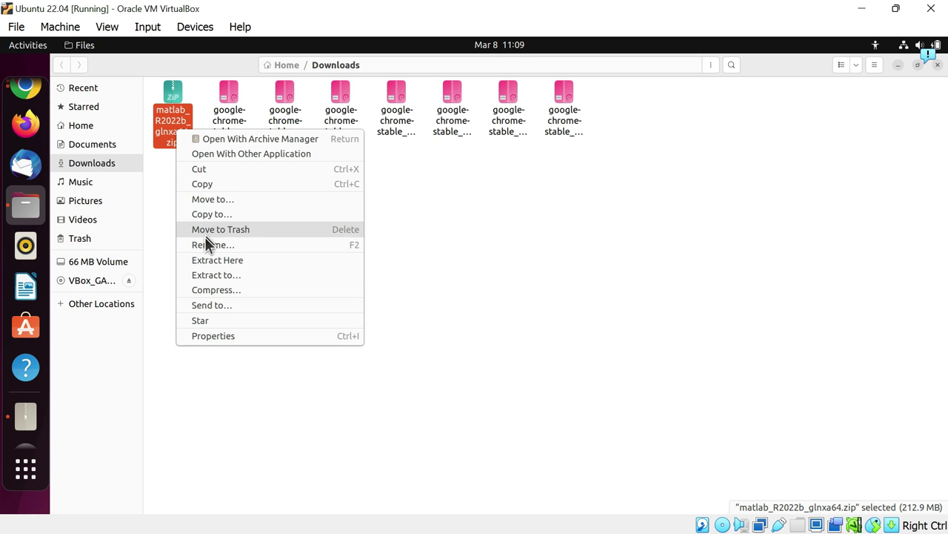
pyautogui.click(215, 275)
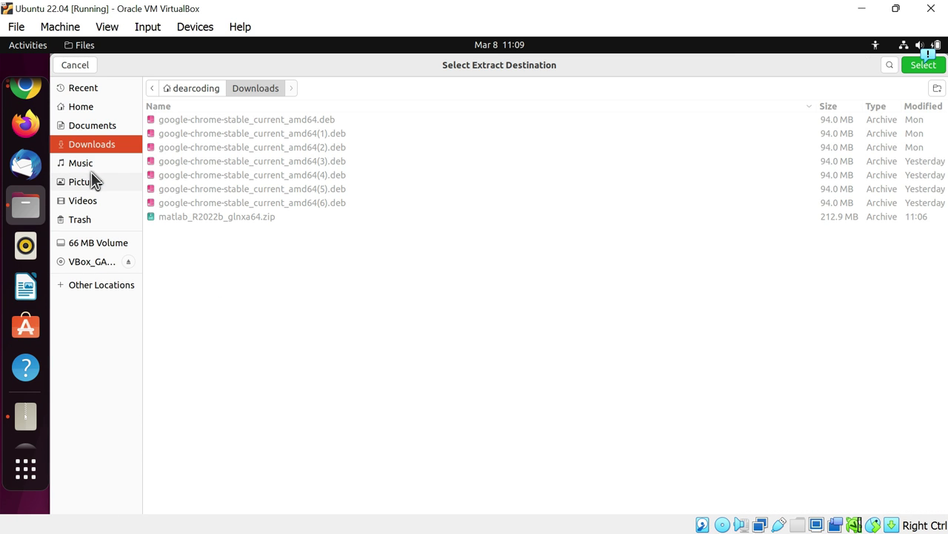
pyautogui.click(937, 89)
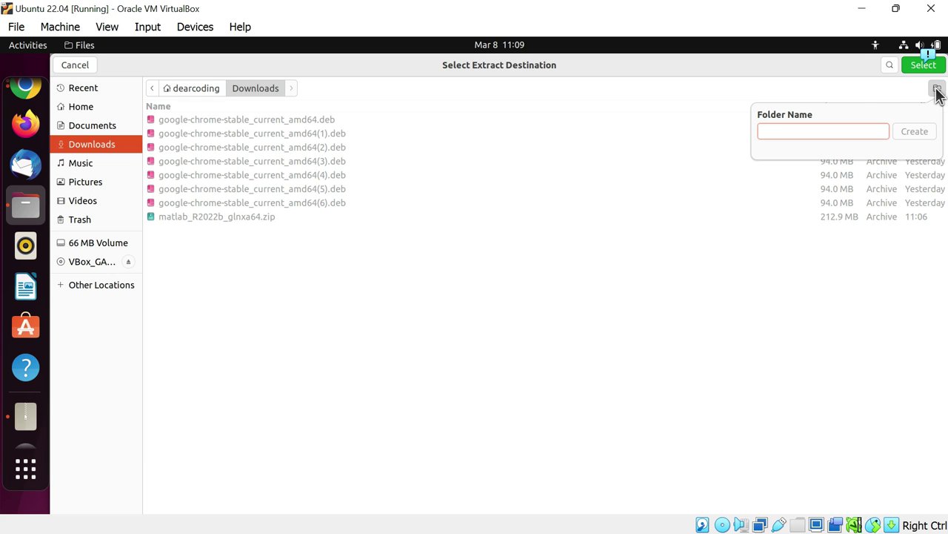
pyautogui.write('Downlo')
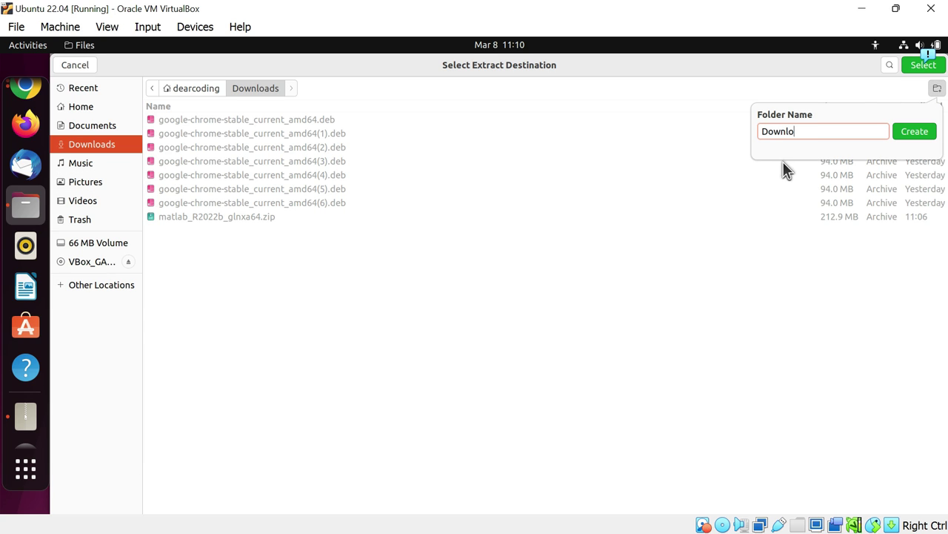
pyautogui.write('aded Softwares')
pyautogui.press('Return')
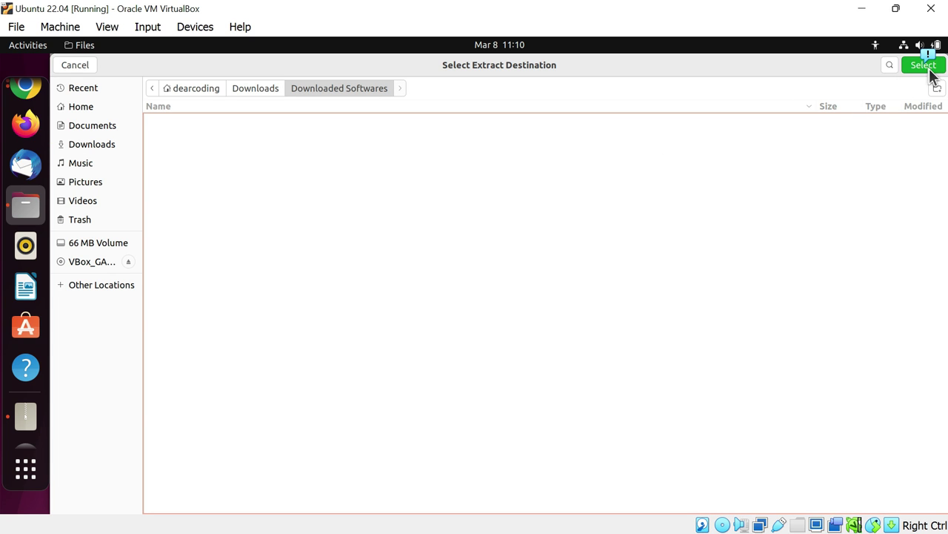
# Open the extracted matlab_R2022b_glnxa64 folder inside Downloaded Softwares.
pyautogui.click(919, 73)
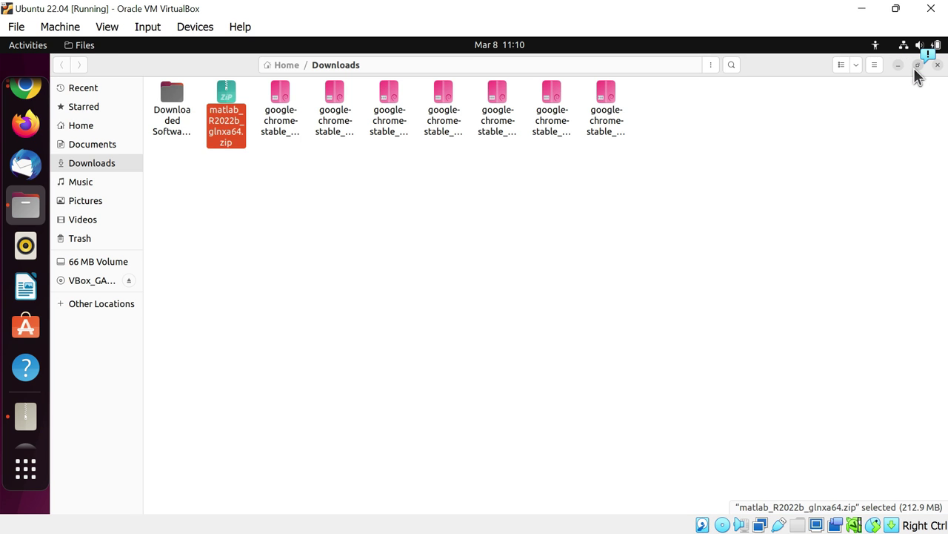
pyautogui.doubleClick(170, 104)
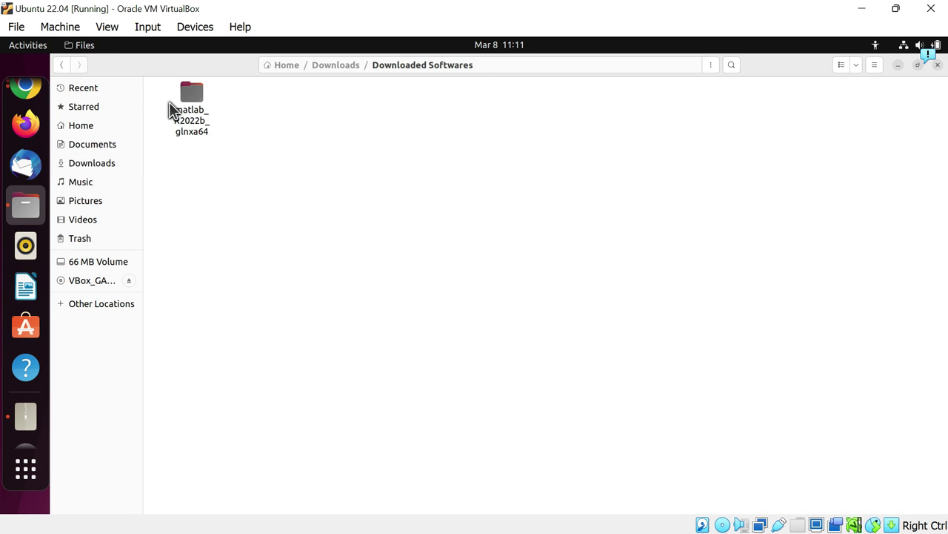
pyautogui.click(195, 117)
pyautogui.doubleClick(185, 93)
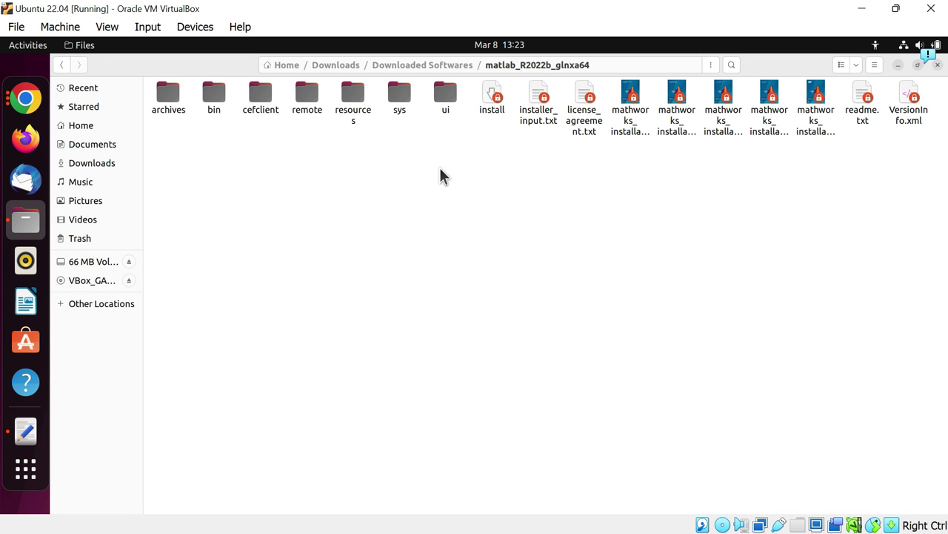
# Open a Terminal in the matlab_R2022b_glnxa64 folder.
pyautogui.rightClick(440, 170)
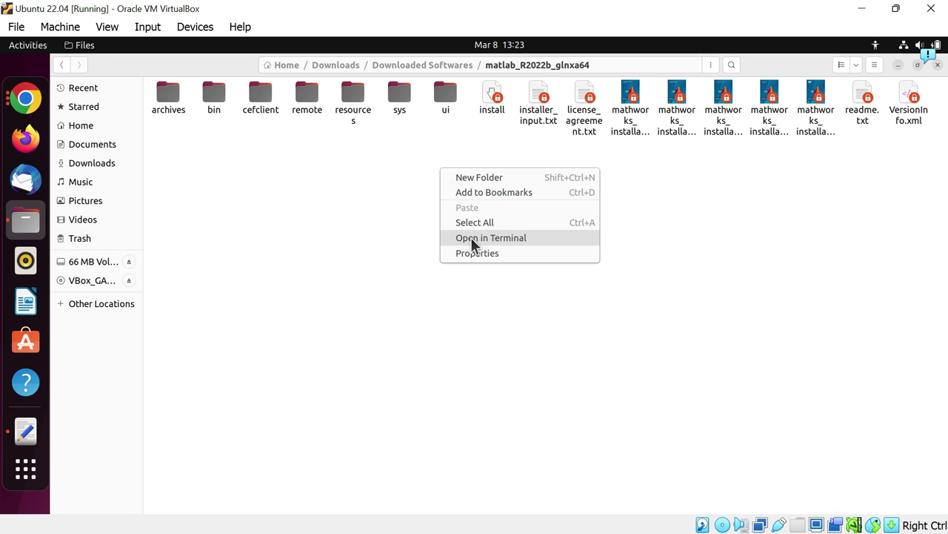
pyautogui.click(472, 238)
pyautogui.moveTo(199, 107); pyautogui.dragTo(495, 107)
# Get a root shell with sudo su in a maximized terminal.
pyautogui.click(413, 154)
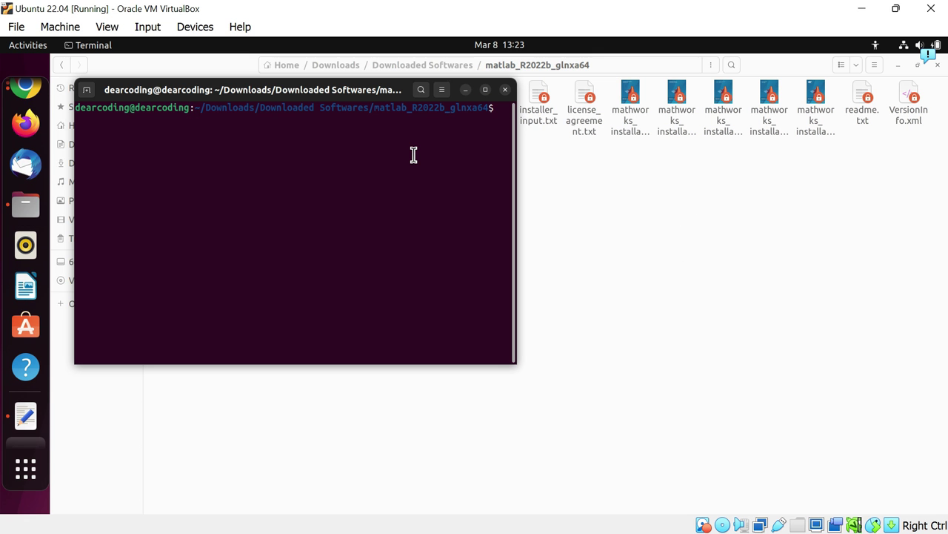
pyautogui.write('sudo su')
pyautogui.press('Return')
pyautogui.press('super+Up')
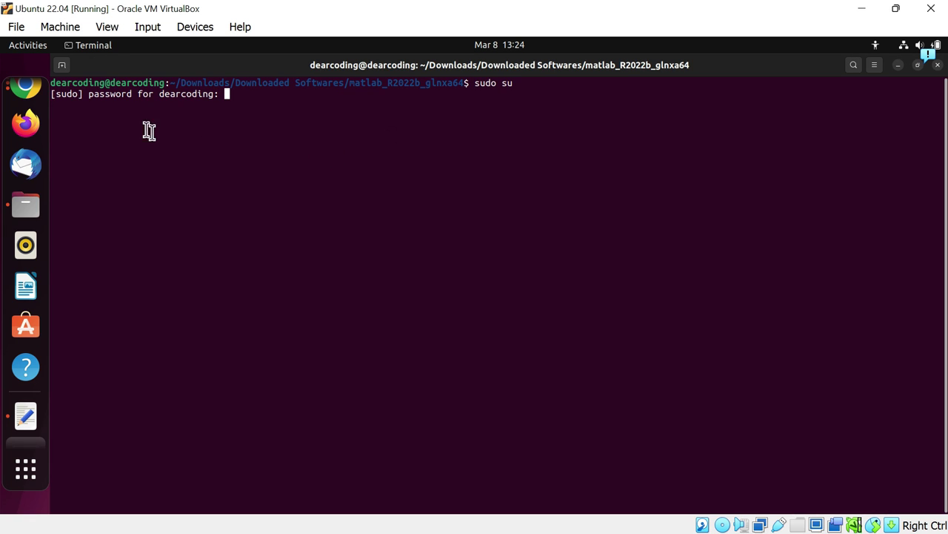
pyautogui.moveTo(87, 94); pyautogui.dragTo(240, 95)
pyautogui.click(240, 94)
pyautogui.press('Return')
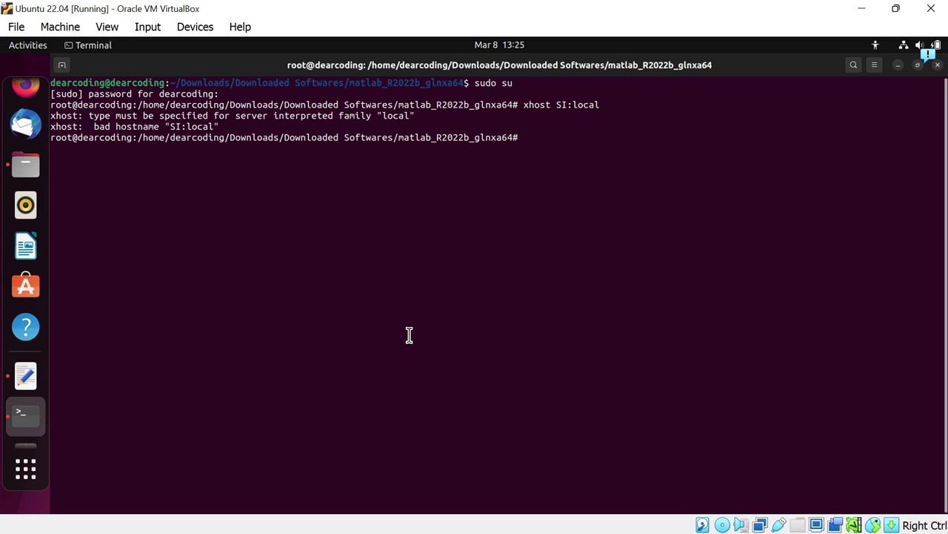
# Grant root display access with xhost +SI:localuser:root and enter sudo ./install.
pyautogui.write('xhost +SI:localuser:root')
pyautogui.press('Return')
pyautogui.moveTo(50, 149); pyautogui.dragTo(326, 148)
pyautogui.click(326, 148)
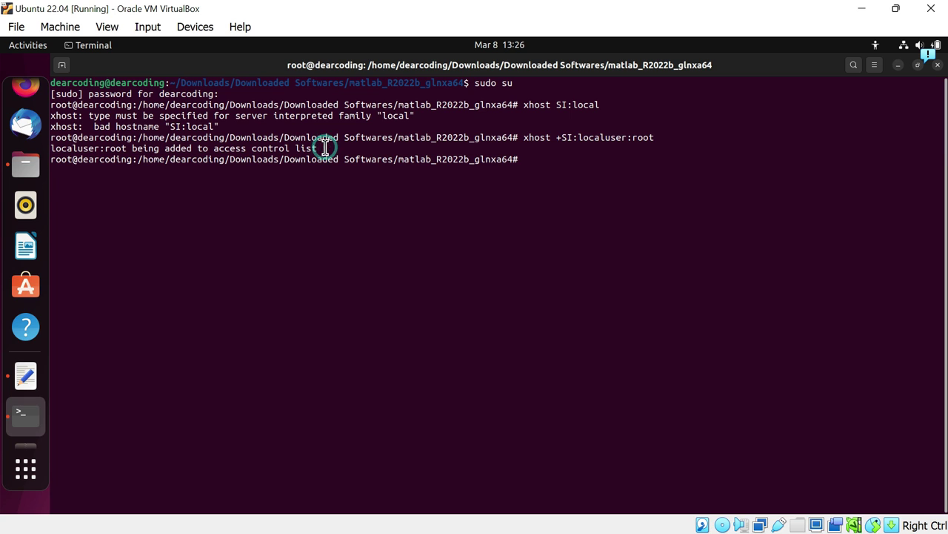
pyautogui.write('sudo ./')
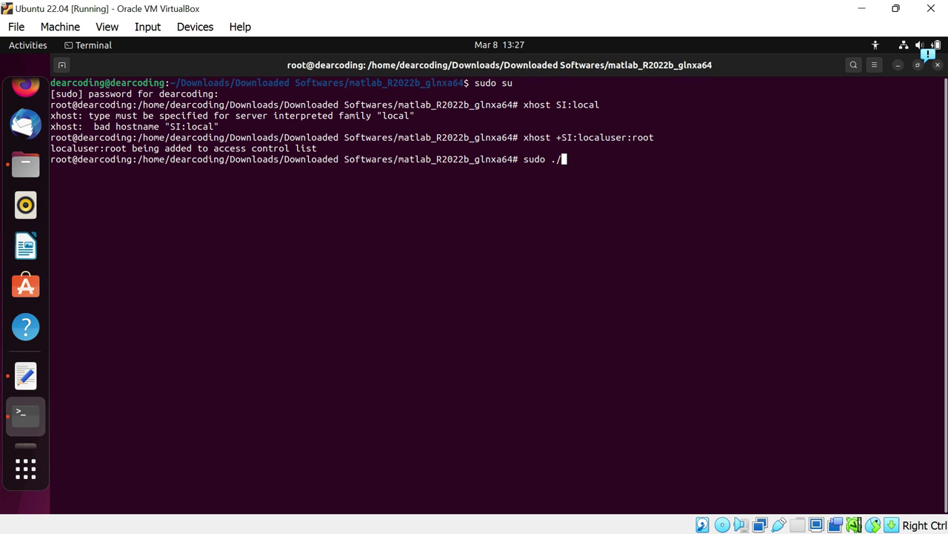
pyautogui.write('install')
# Run sudo ./install, which fails with a launch error.
pyautogui.press('Return')
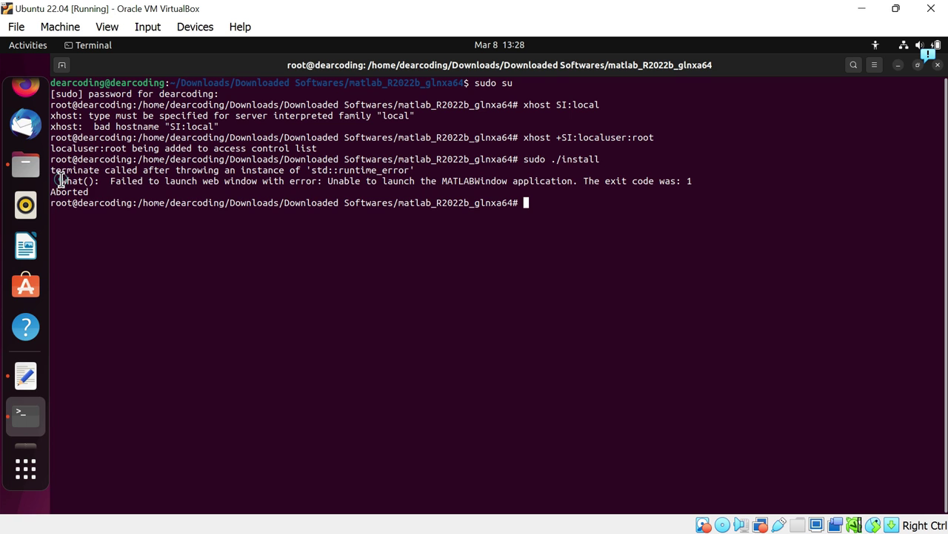
pyautogui.moveTo(61, 181); pyautogui.dragTo(116, 193)
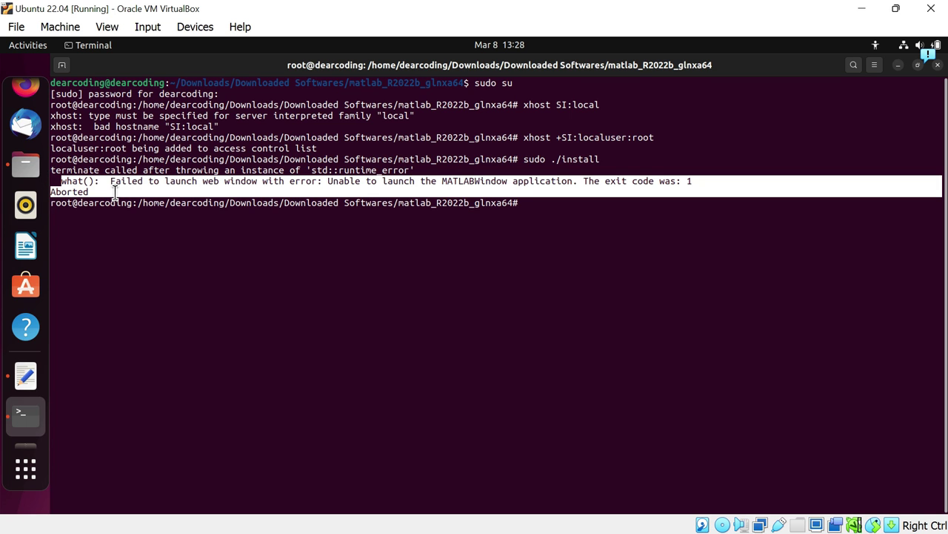
pyautogui.click(383, 275)
# Rerun sudo ./install and abort the hanging run with Ctrl+C.
pyautogui.write('sud')
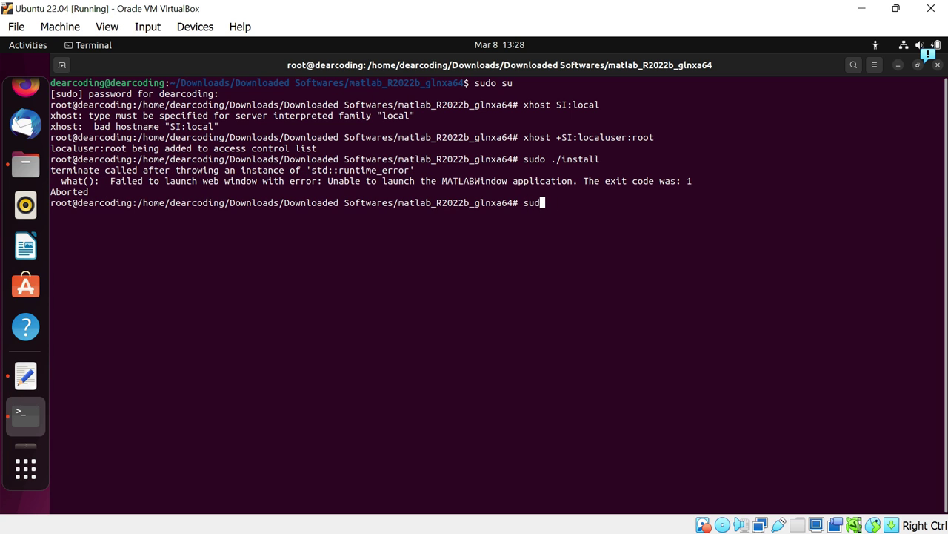
pyautogui.write('o ./install')
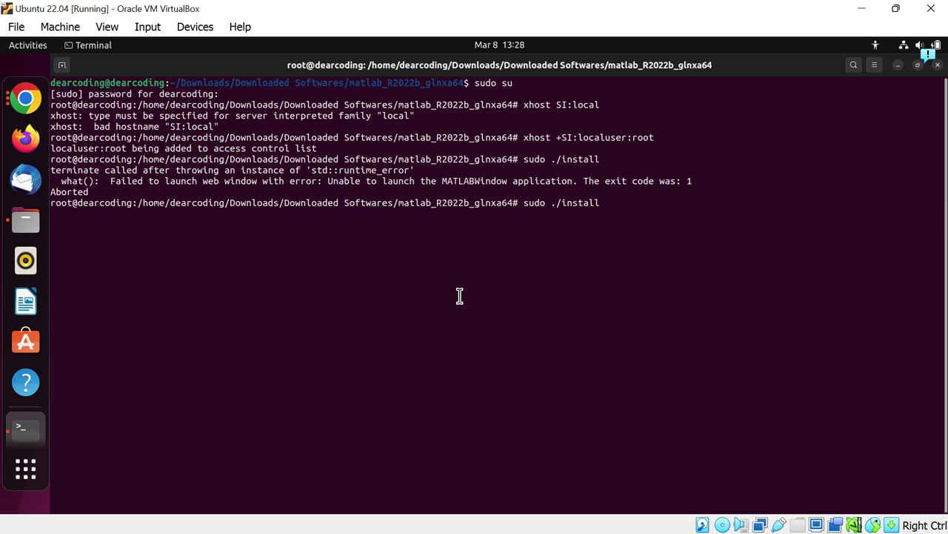
pyautogui.hotkey('ctrl', 'c')
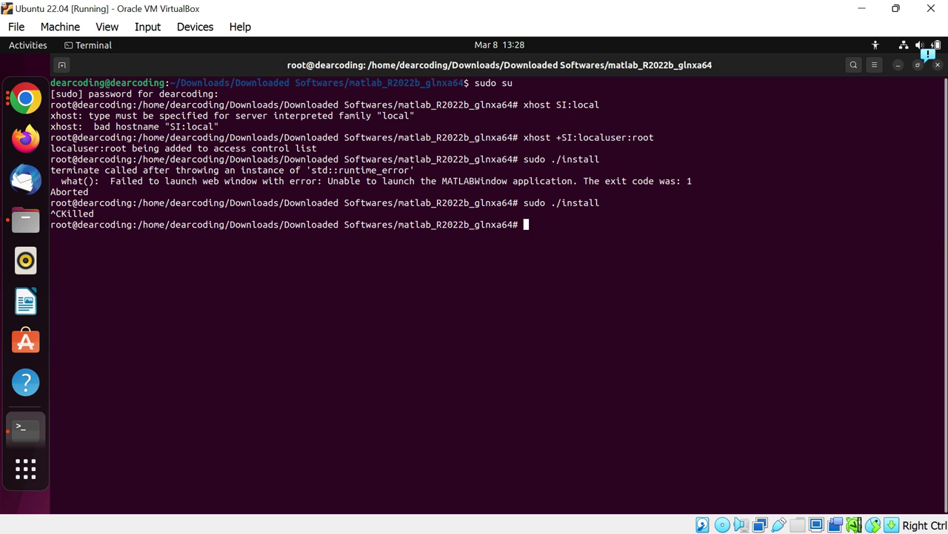
pyautogui.moveTo(524, 203); pyautogui.dragTo(611, 208)
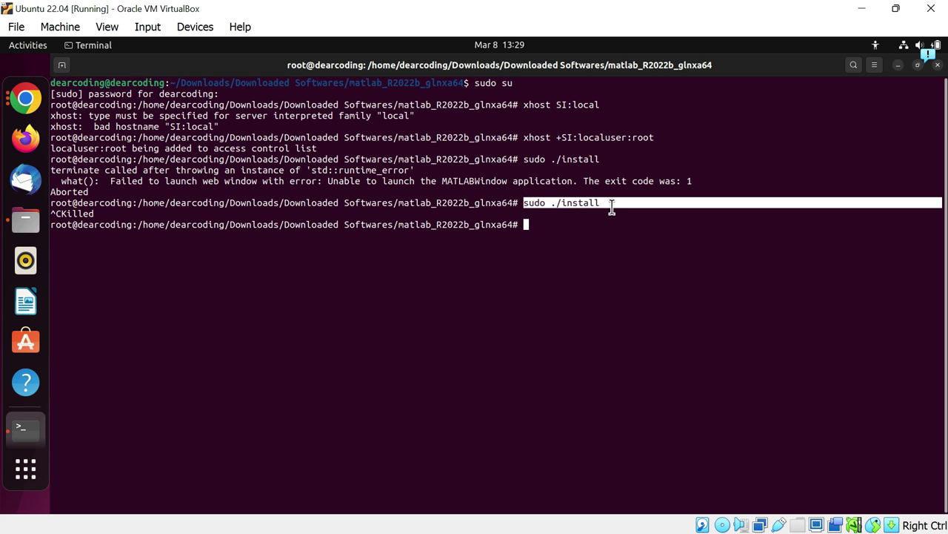
pyautogui.click(582, 227)
pyautogui.write('sudo ./')
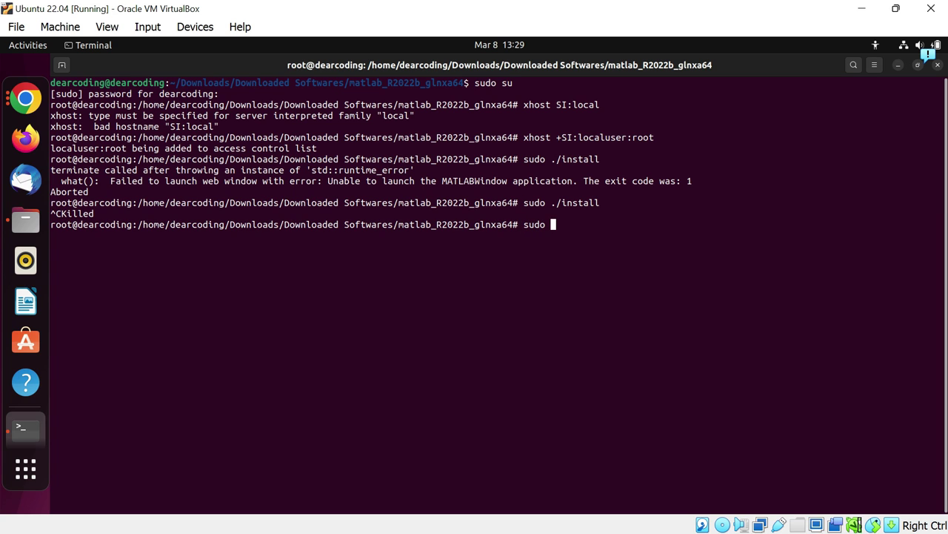
pyautogui.write('install')
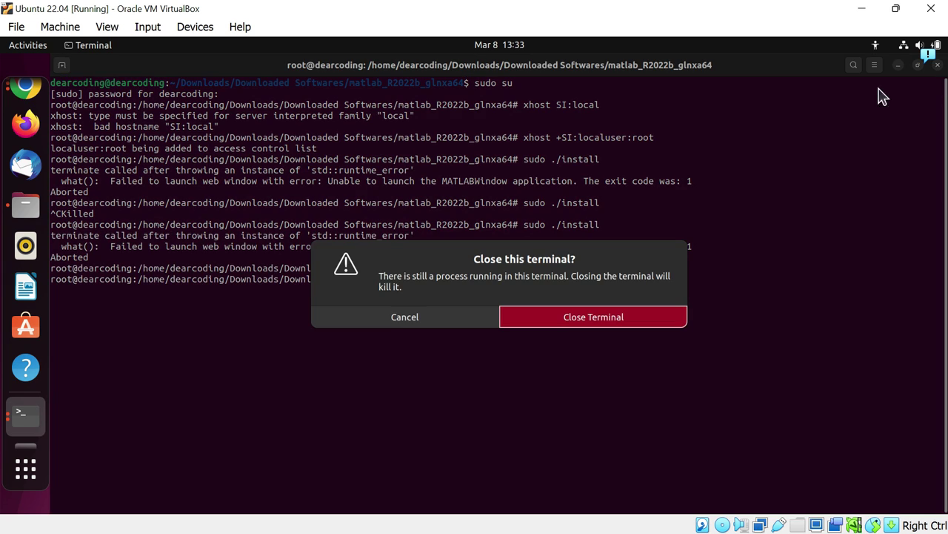
# Replace the old terminal with a new maximized one in the installer folder.
pyautogui.click(568, 320)
pyautogui.rightClick(566, 325)
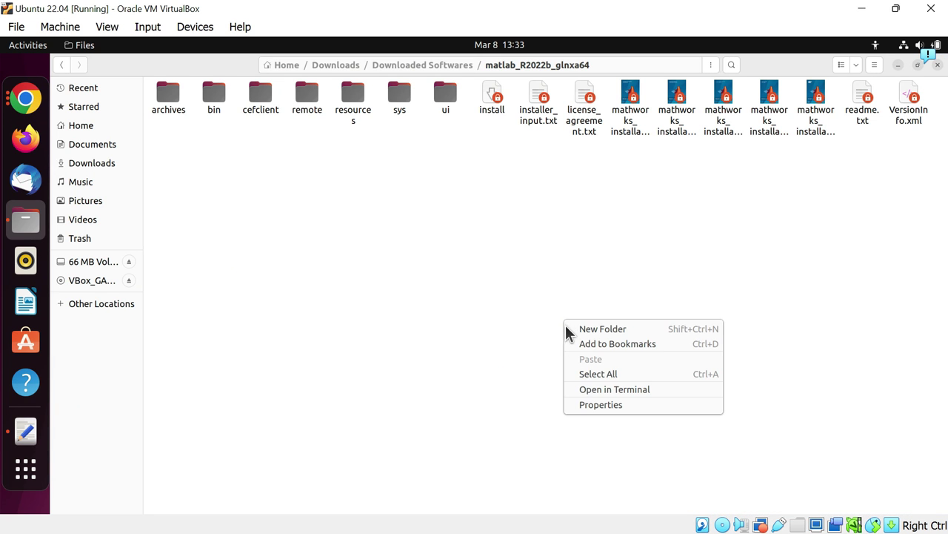
pyautogui.click(590, 389)
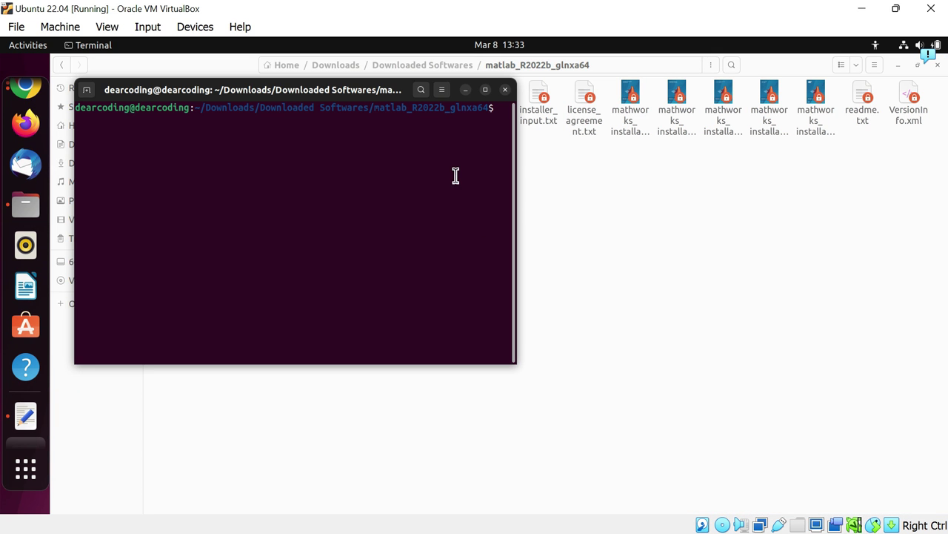
pyautogui.click(486, 90)
# As root, allow display access with xhost +SI:localuser:root and launch ./install.
pyautogui.write('sudo su')
pyautogui.press('Return')
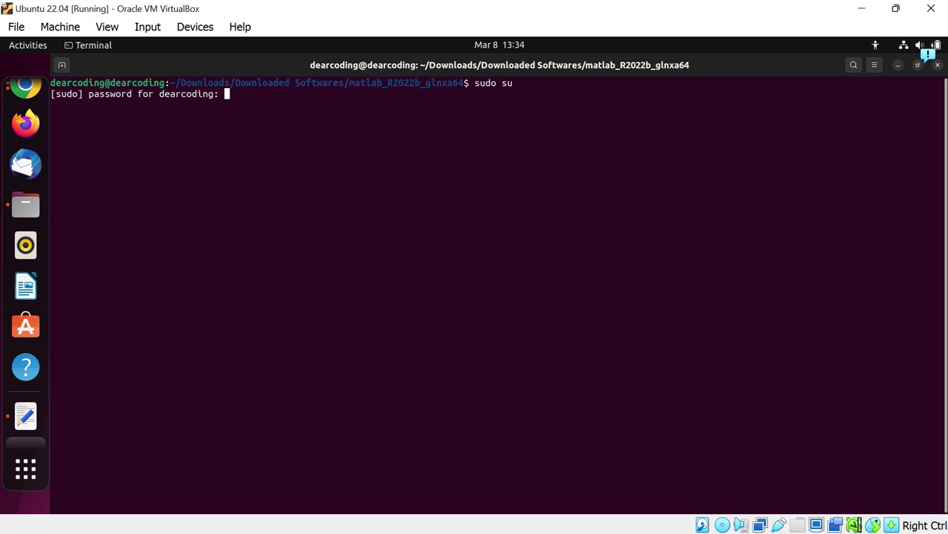
pyautogui.press('Return')
pyautogui.write('xhost +SI:')
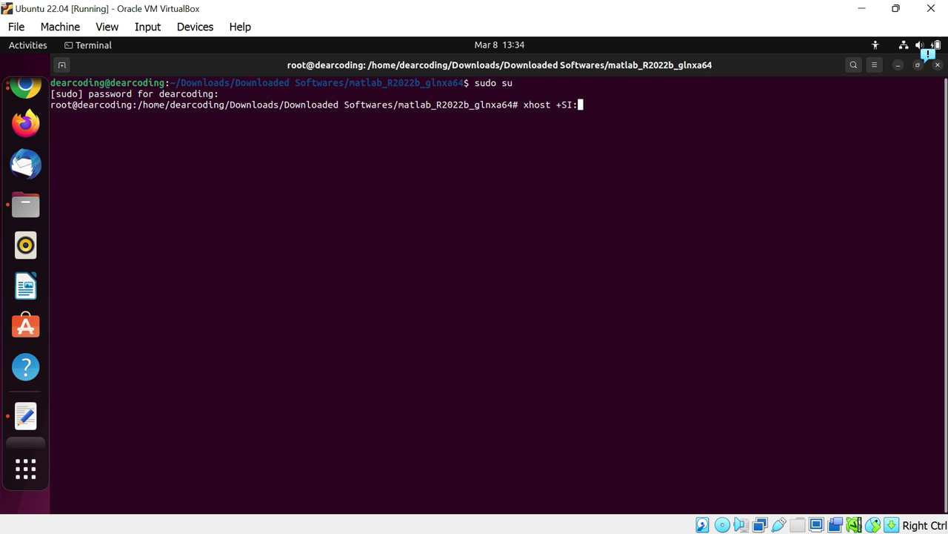
pyautogui.write('localuser:')
pyautogui.write('root')
pyautogui.press('Return')
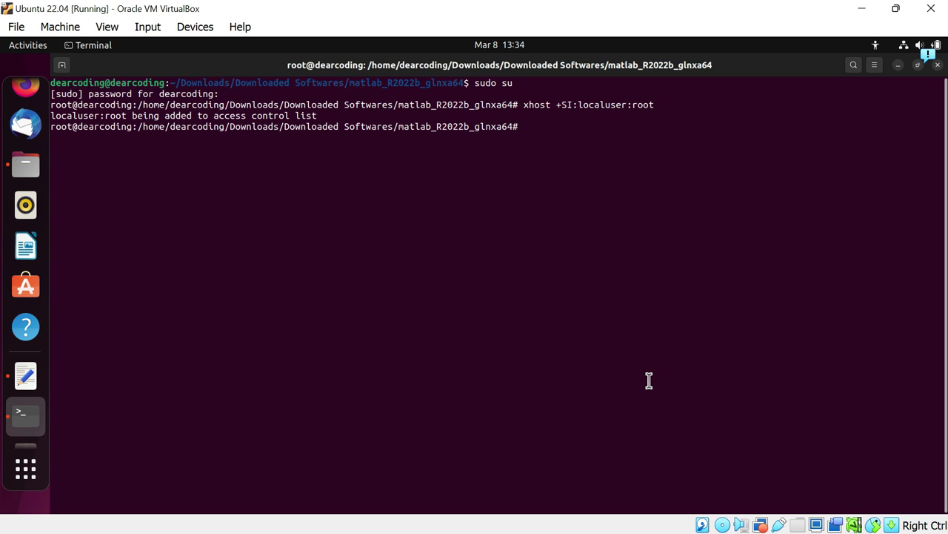
pyautogui.write('./install')
pyautogui.press('Return')
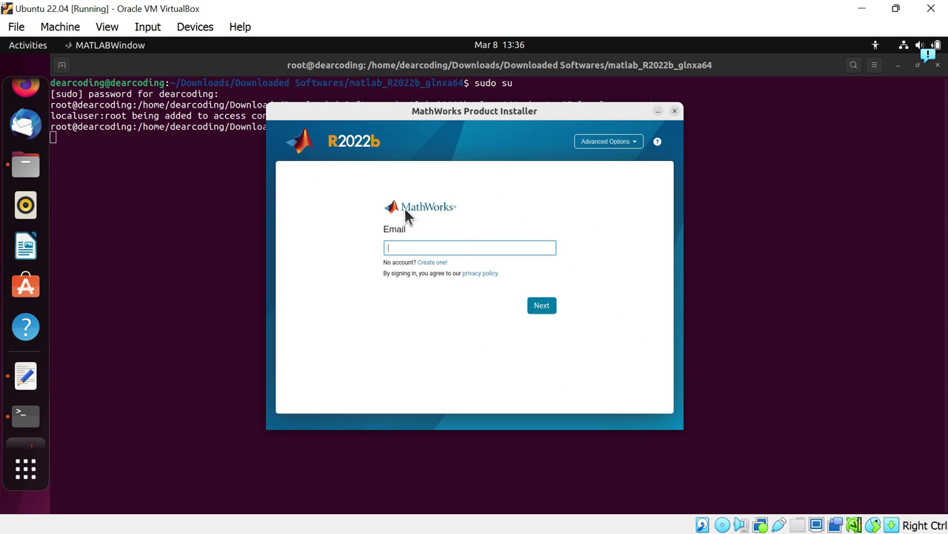
# Sign in to the MathWorks account with the account e-mail and password.
pyautogui.click(391, 247)
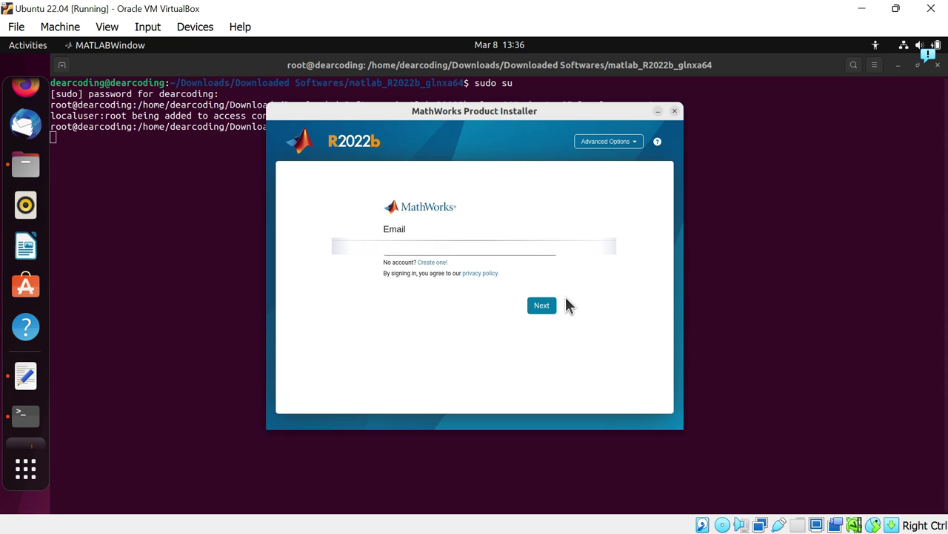
pyautogui.press('Return')
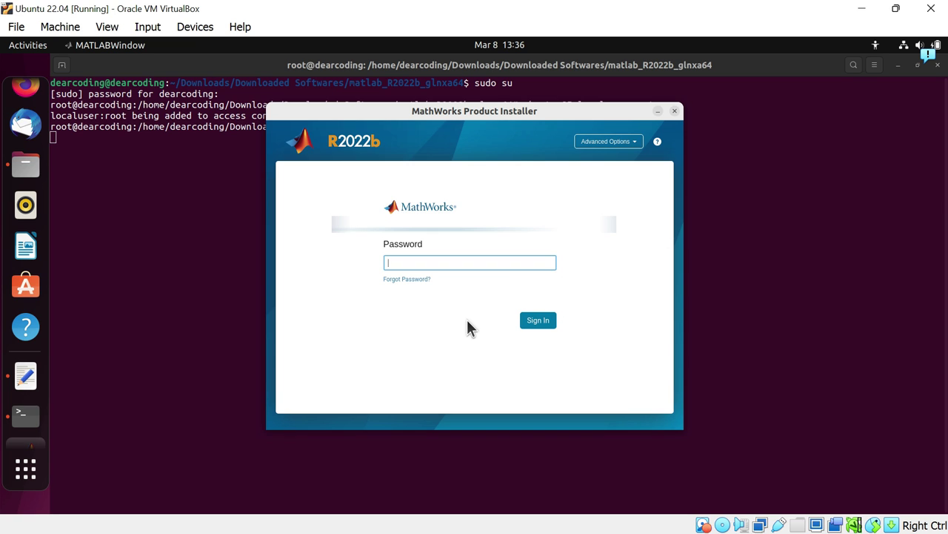
pyautogui.click(538, 320)
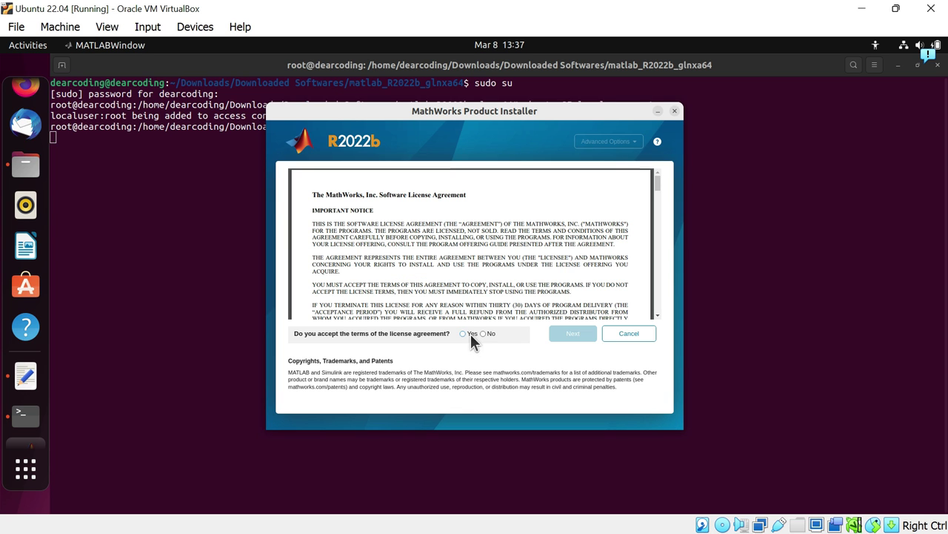
# Accept the license agreement, choose the R2022b trial license, and confirm the user's login name.
pyautogui.click(465, 334)
pyautogui.click(556, 333)
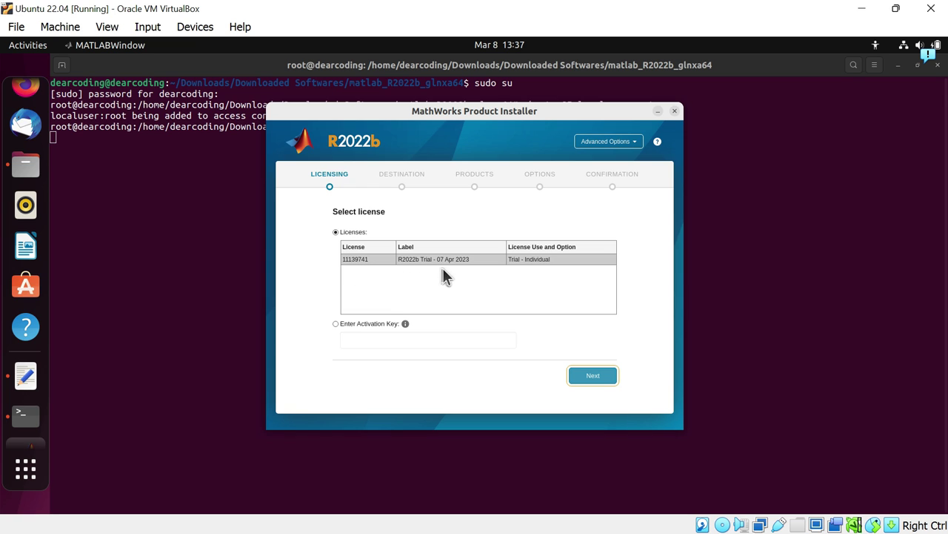
pyautogui.click(578, 377)
pyautogui.click(373, 312)
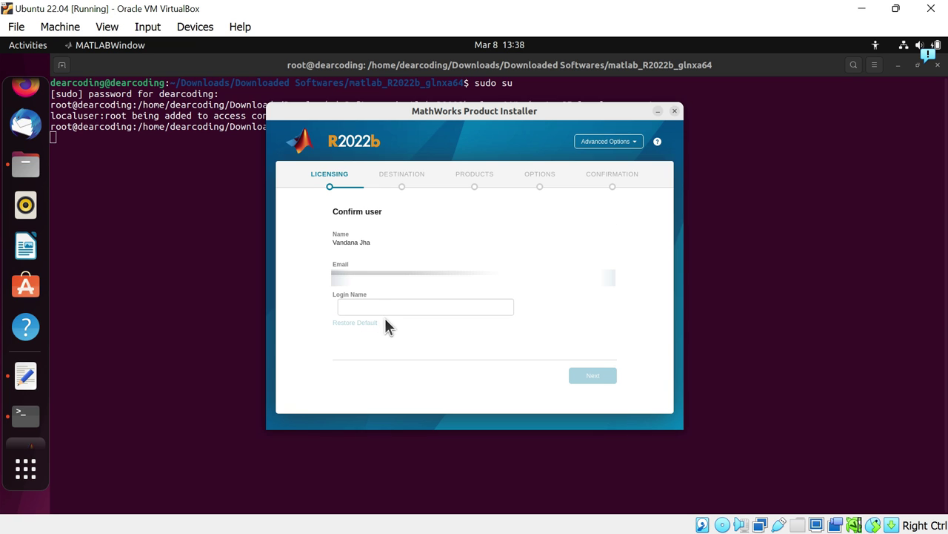
pyautogui.click(593, 375)
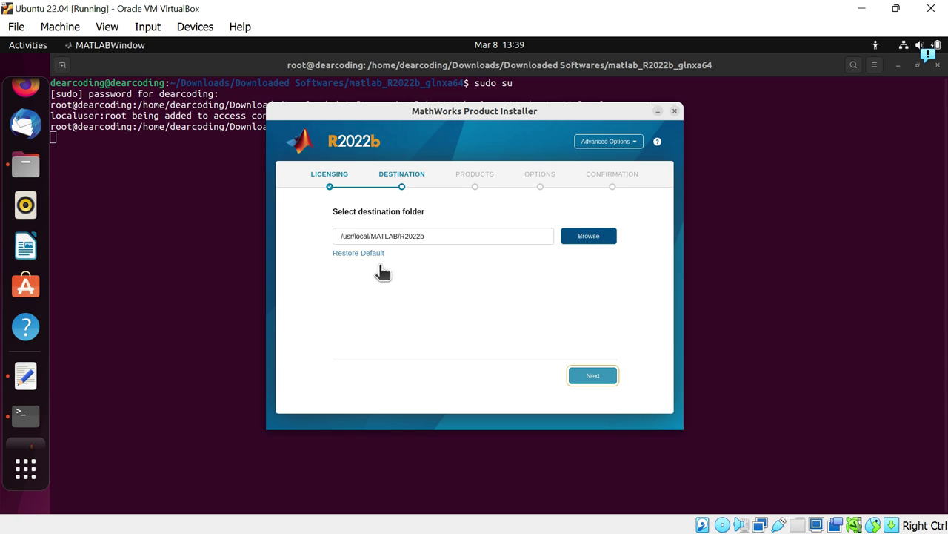
# Install only MATLAB to /usr/local/MATLAB/R2022b with symbolic links enabled.
pyautogui.click(593, 381)
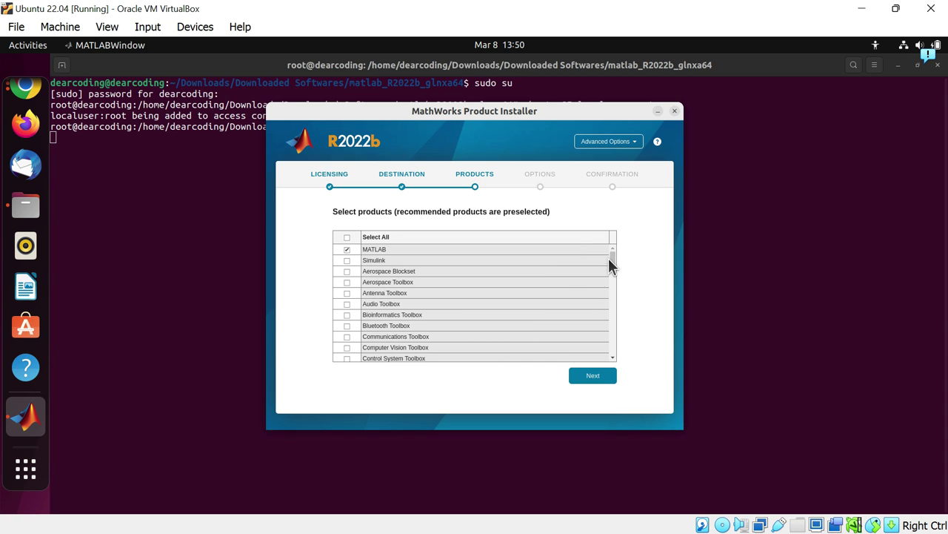
pyautogui.moveTo(614, 258); pyautogui.dragTo(633, 197)
pyautogui.click(594, 377)
pyautogui.click(335, 232)
pyautogui.click(588, 376)
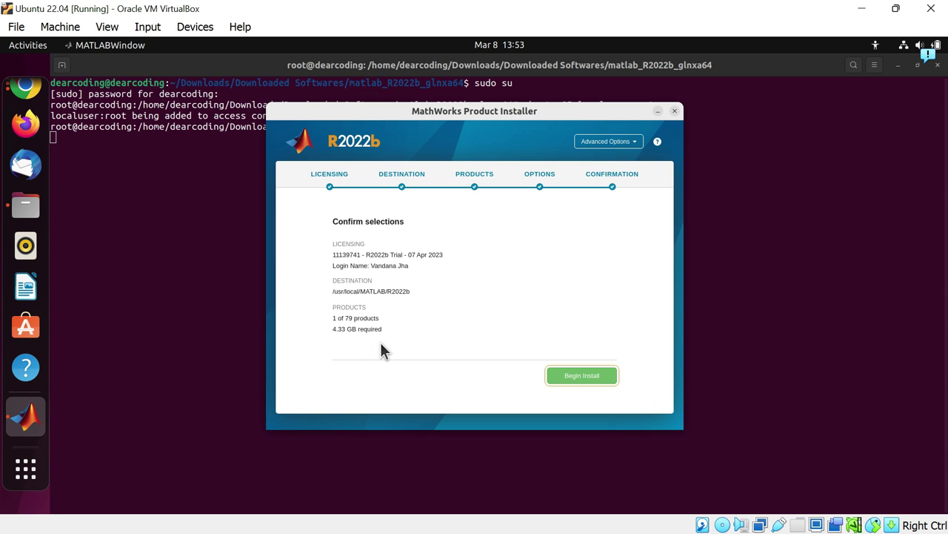
pyautogui.click(567, 376)
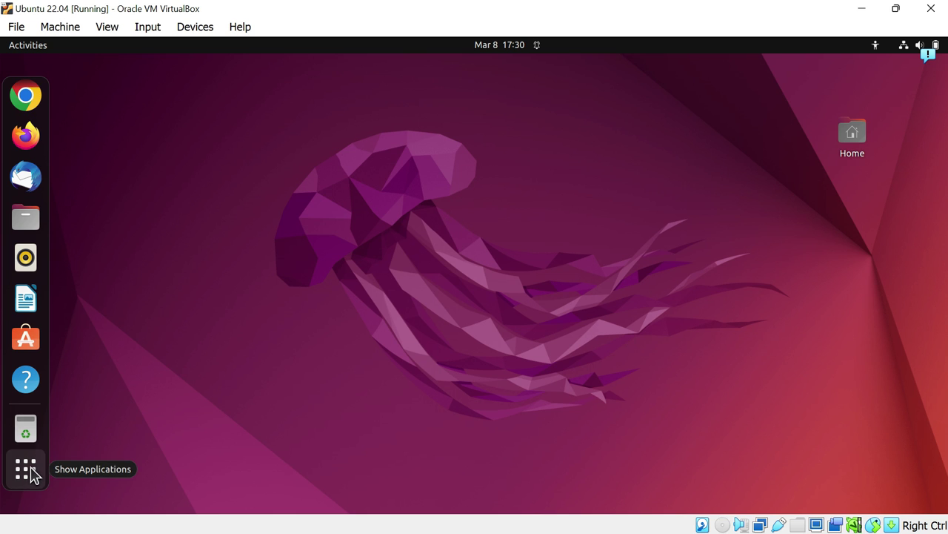
# Open a Terminal, switch to root, and run xhost +SI:localuser:root.
pyautogui.click(30, 471)
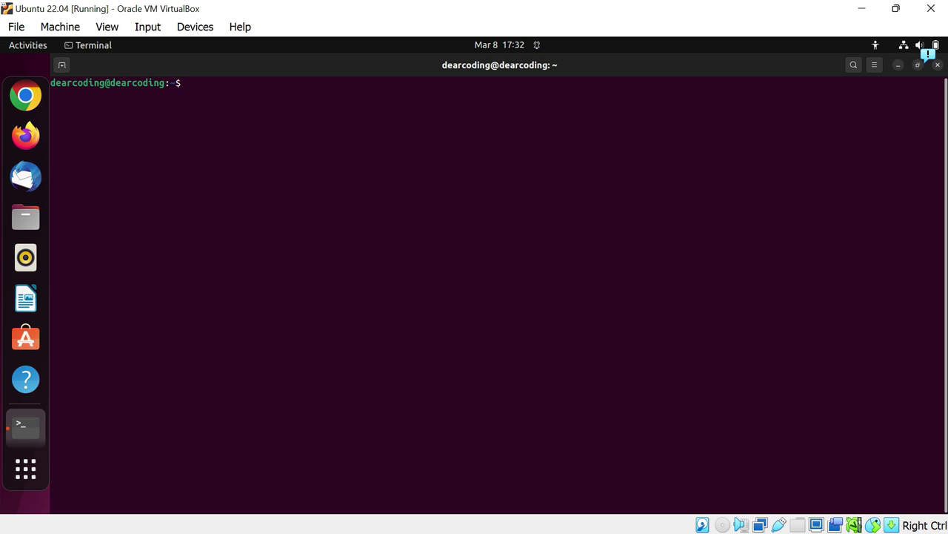
pyautogui.write('do su')
pyautogui.press('Return')
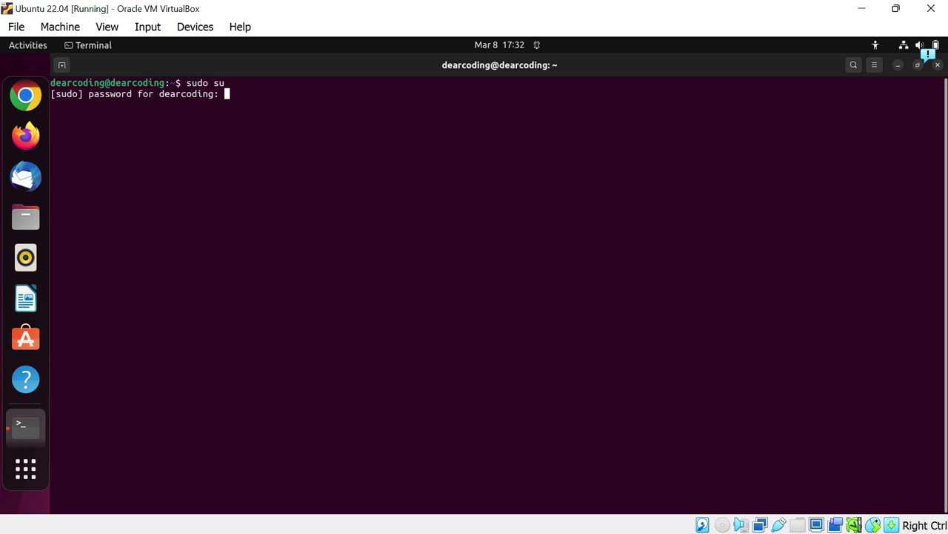
pyautogui.press('Return')
pyautogui.write('xhost +SI:loc')
pyautogui.write('aluser:ro')
pyautogui.write('ot')
pyautogui.press('Return')
# Change to /usr/local/MATLAB/R2022b and list its contents.
pyautogui.write('cd /usr/loc')
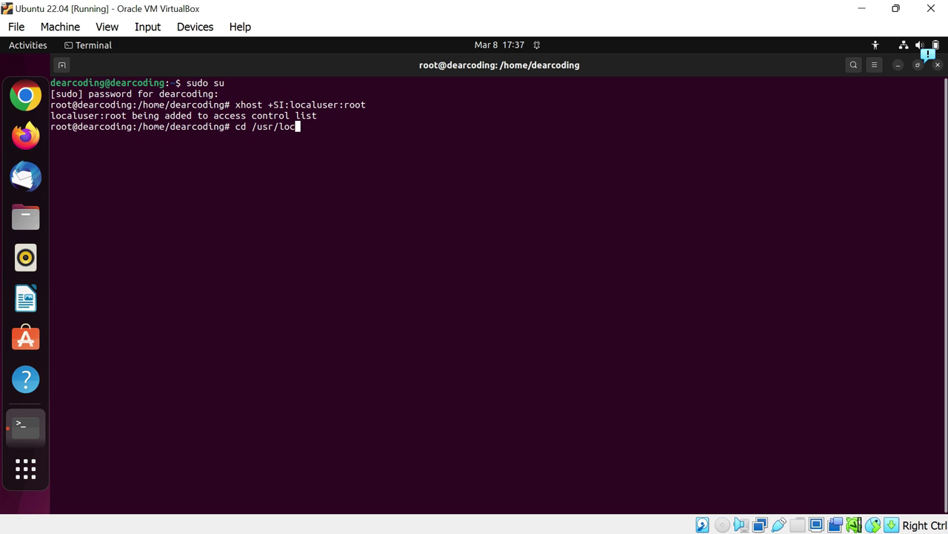
pyautogui.write('al/MAT')
pyautogui.press('Tab')
pyautogui.write('R2022b')
pyautogui.press('Return')
pyautogui.moveTo(137, 138); pyautogui.dragTo(274, 138)
pyautogui.click(251, 126)
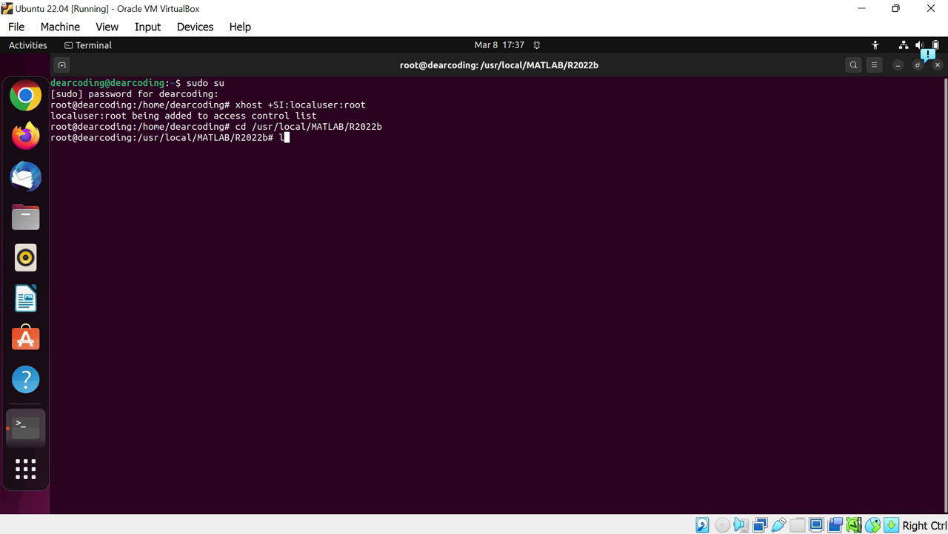
pyautogui.write('ls')
pyautogui.press('Return')
pyautogui.moveTo(786, 155); pyautogui.dragTo(52, 173)
pyautogui.click(52, 172)
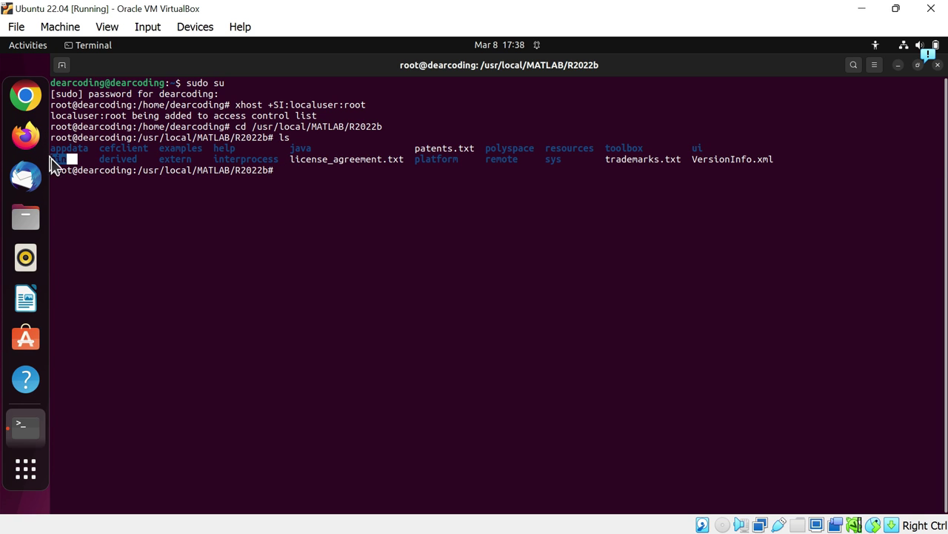
# Enter the bin folder, list it, and run ./activate_matlab.sh.
pyautogui.write('d')
pyautogui.write(' bin')
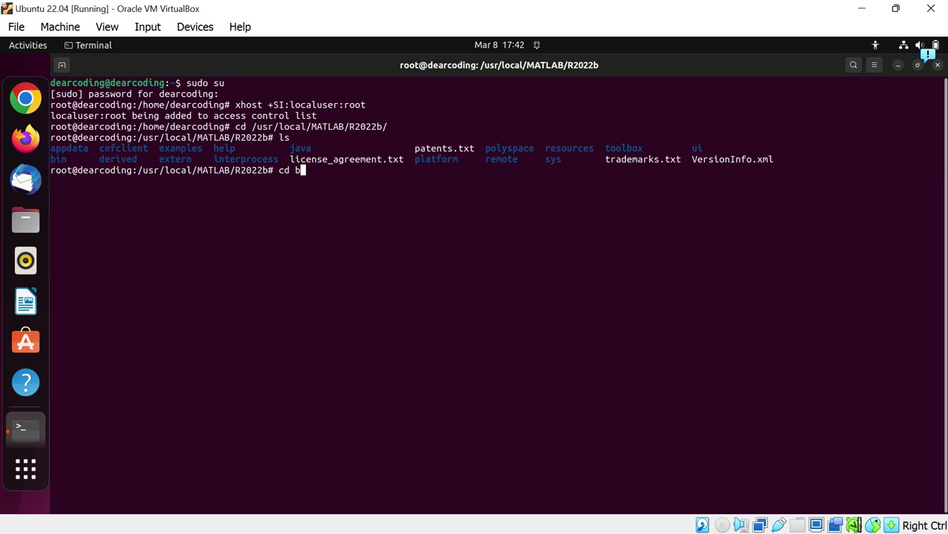
pyautogui.press('Return')
pyautogui.write('l')
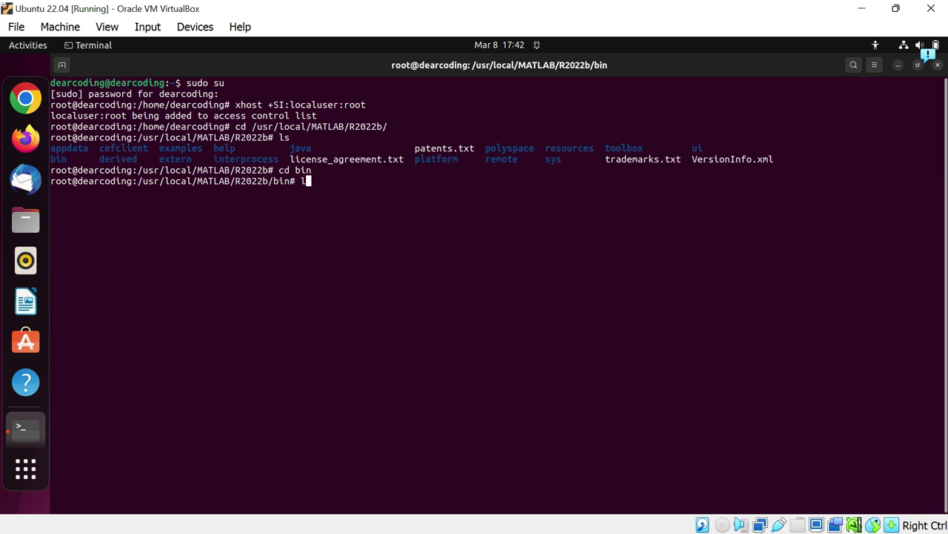
pyautogui.write('s')
pyautogui.press('Return')
pyautogui.moveTo(160, 194); pyautogui.dragTo(49, 200)
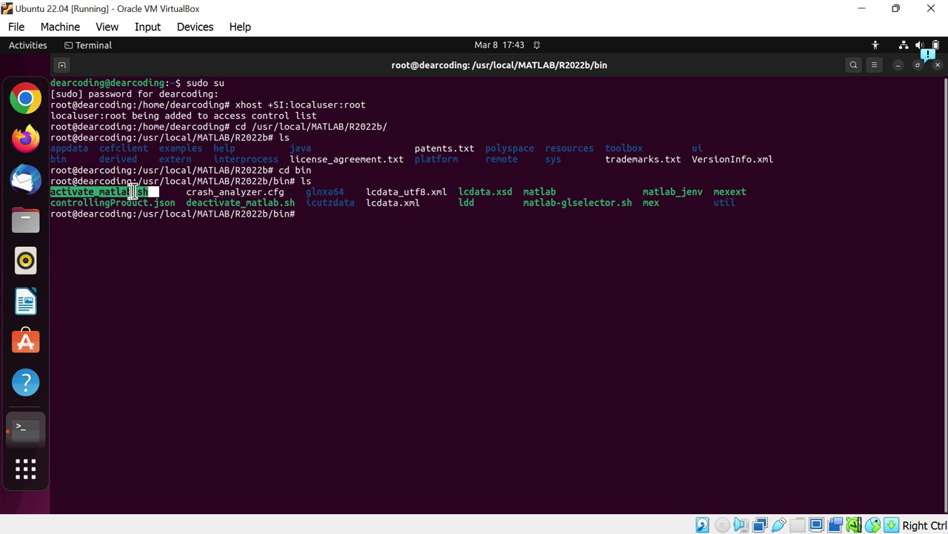
pyautogui.write('./act')
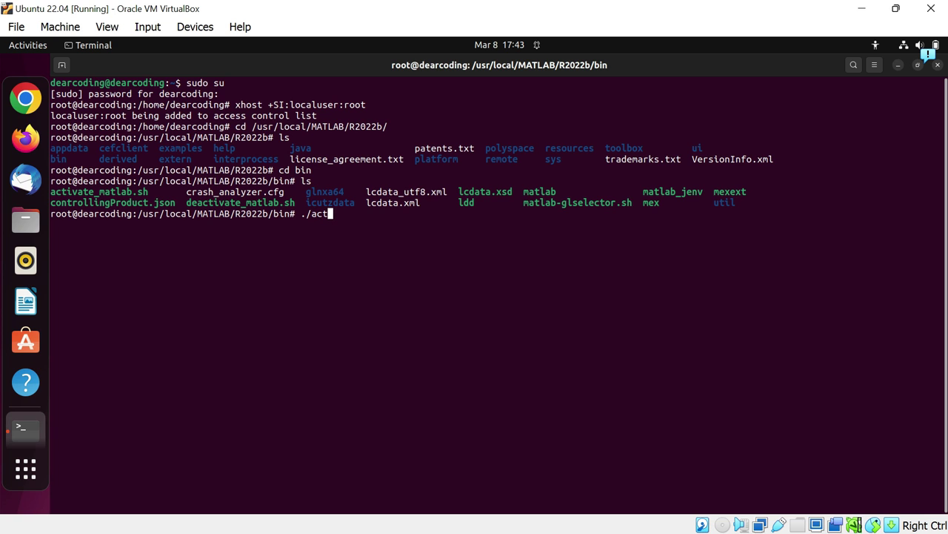
pyautogui.write('ivate')
pyautogui.press('Tab')
pyautogui.press('Return')
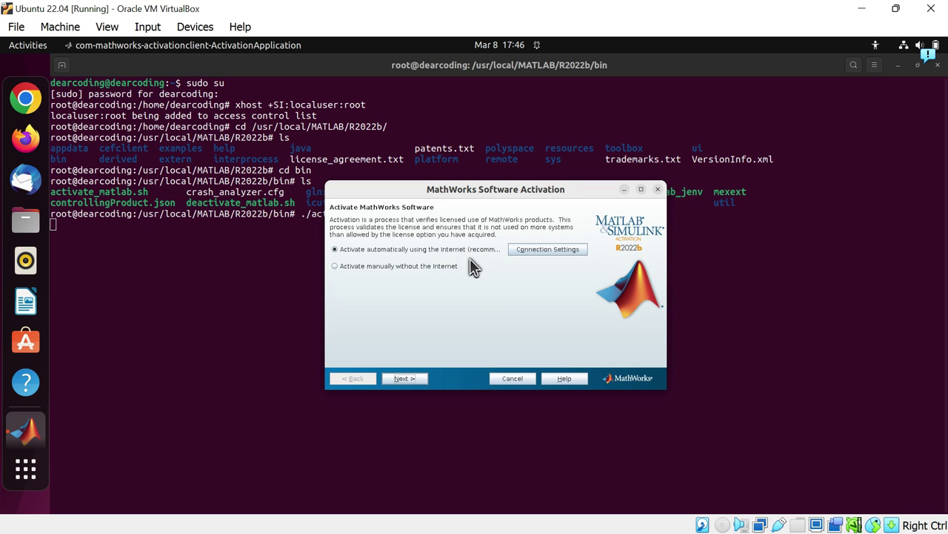
# Activate online with the R2022b trial license, enter the login name, confirm, and finish.
pyautogui.click(409, 379)
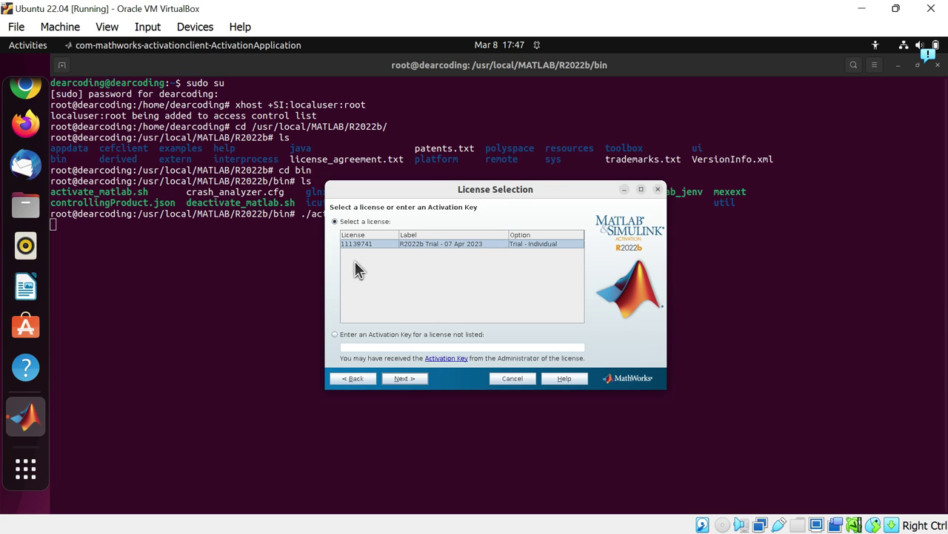
pyautogui.click(396, 377)
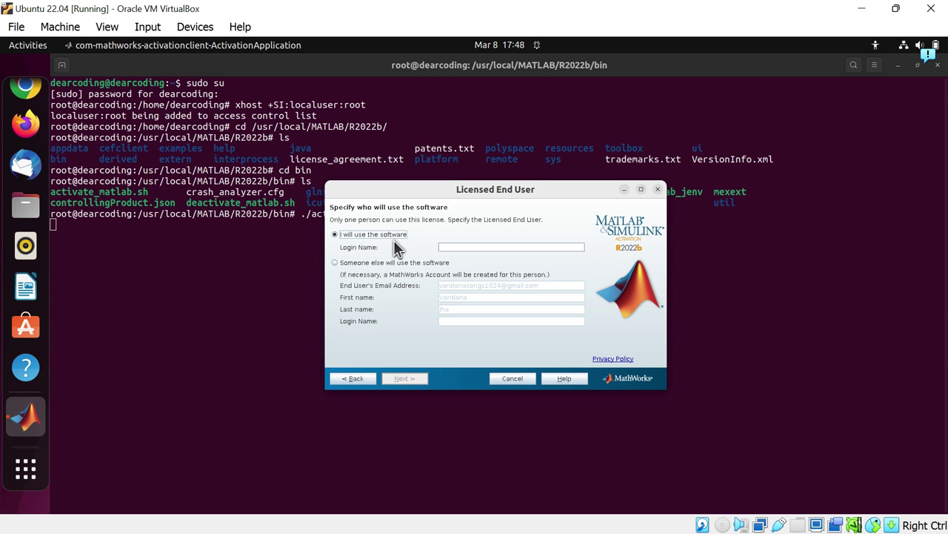
pyautogui.click(459, 247)
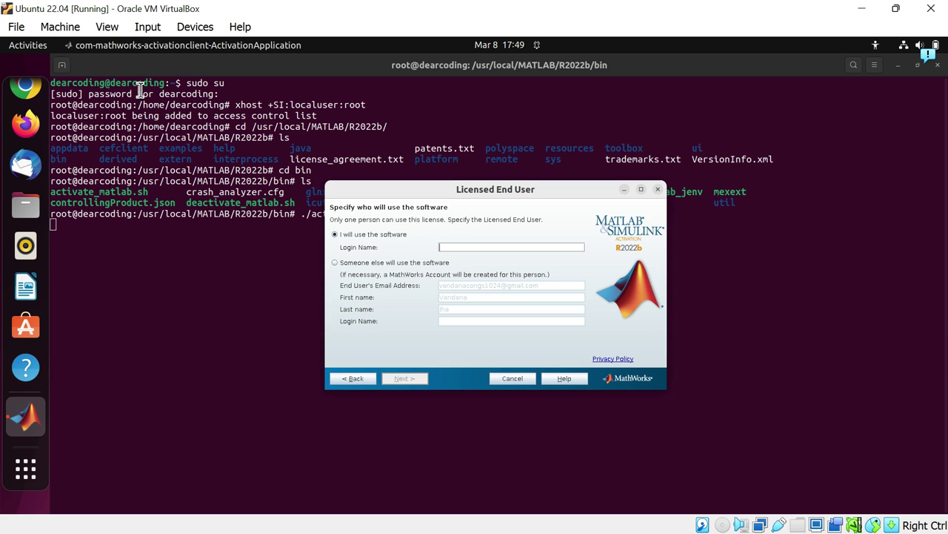
pyautogui.write('dearcoding')
pyautogui.click(400, 379)
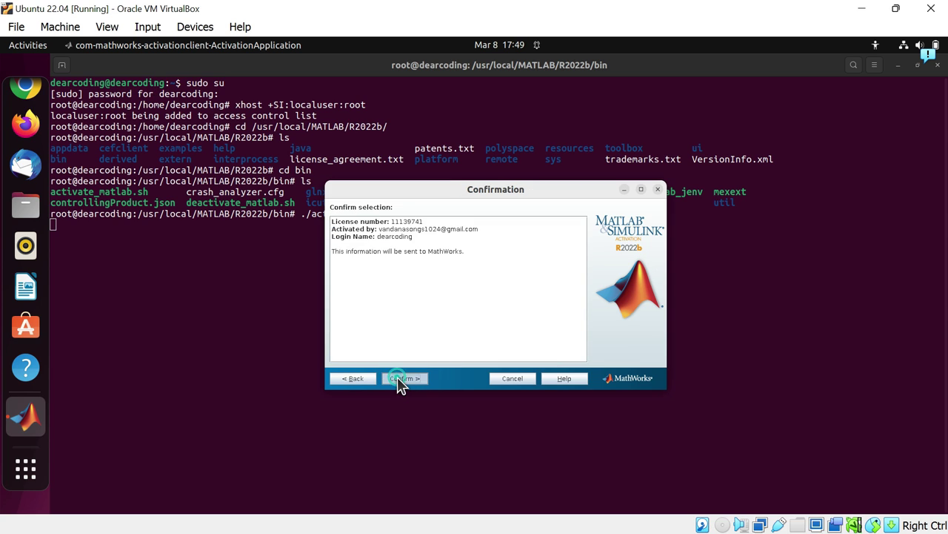
pyautogui.click(398, 378)
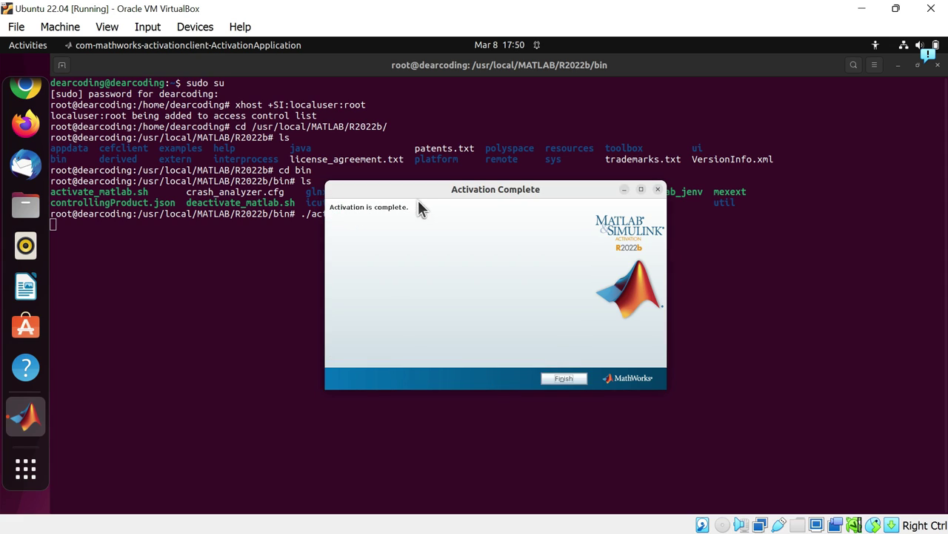
pyautogui.click(555, 379)
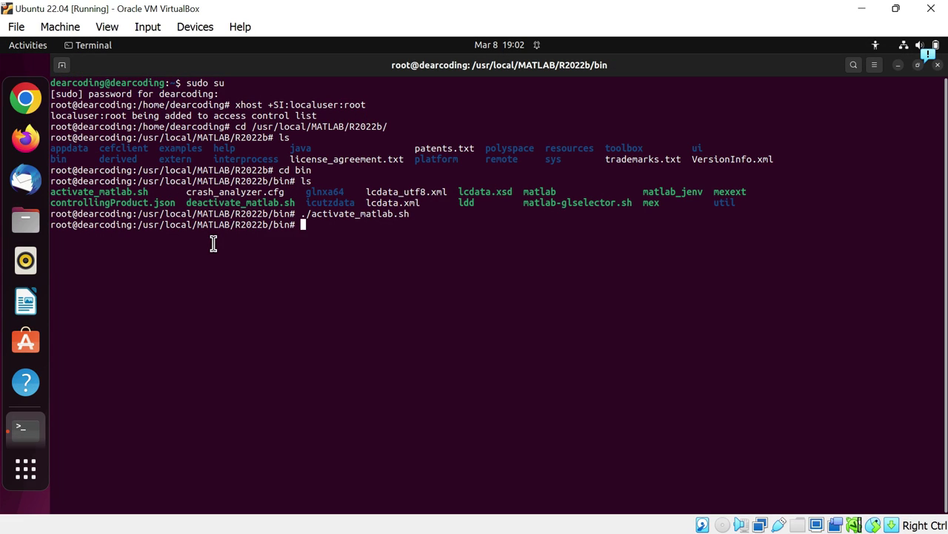
# Close the root terminal window.
pyautogui.press('super')
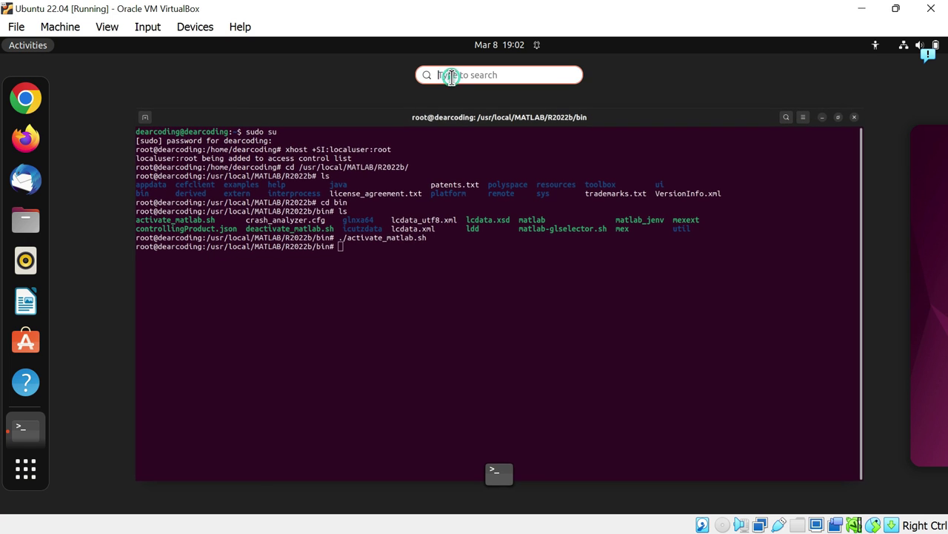
pyautogui.write('matlab')
pyautogui.press('super')
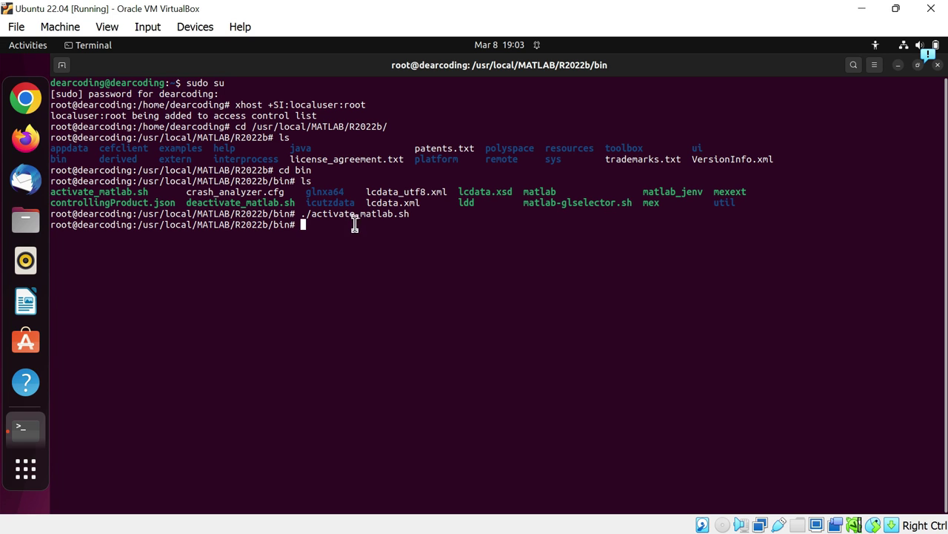
pyautogui.press('super')
# Open a new Terminal from the app search and run matlab.
pyautogui.click(459, 74)
pyautogui.write('term')
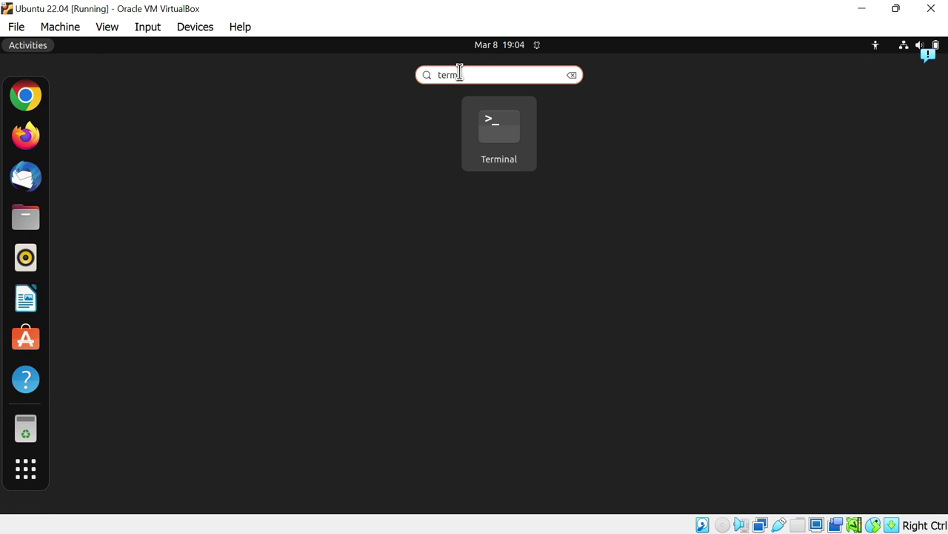
pyautogui.press('Return')
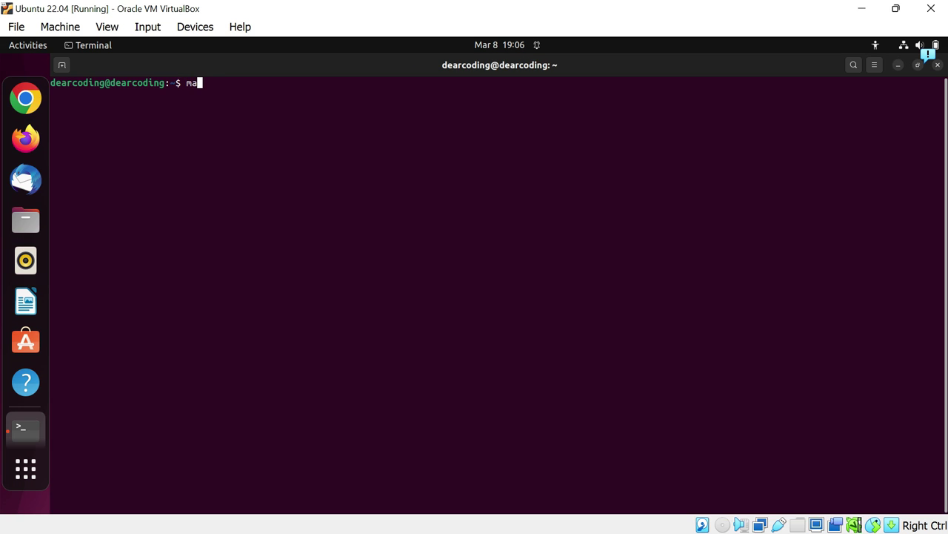
pyautogui.write('matlab')
pyautogui.press('Return')
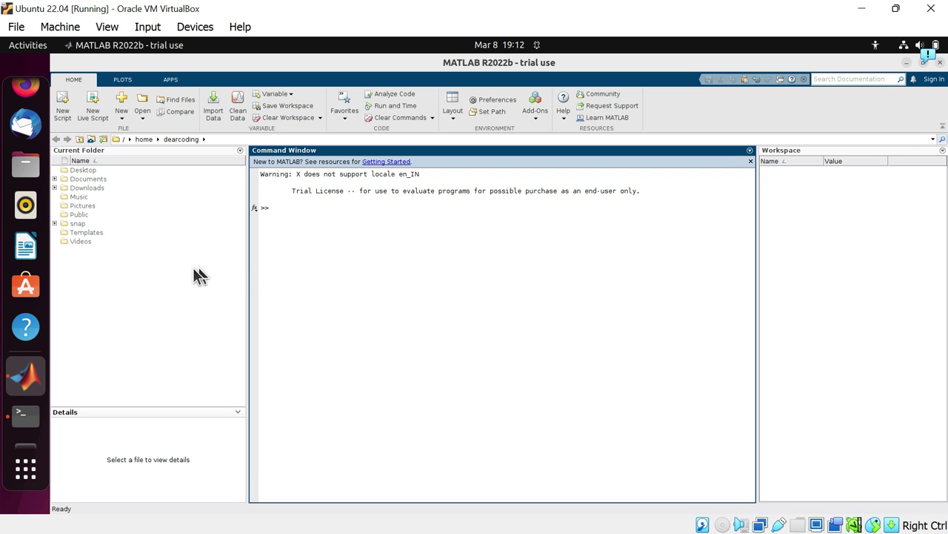
# Create the AmpShiftKeying.m script in Current Folder and paste the modulation code into it.
pyautogui.rightClick(144, 312)
pyautogui.moveTo(173, 335)
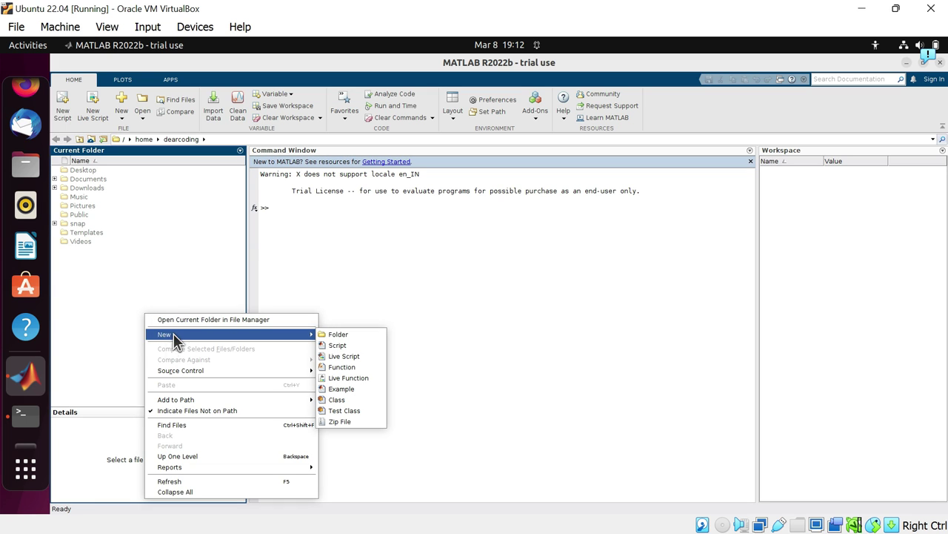
pyautogui.click(337, 345)
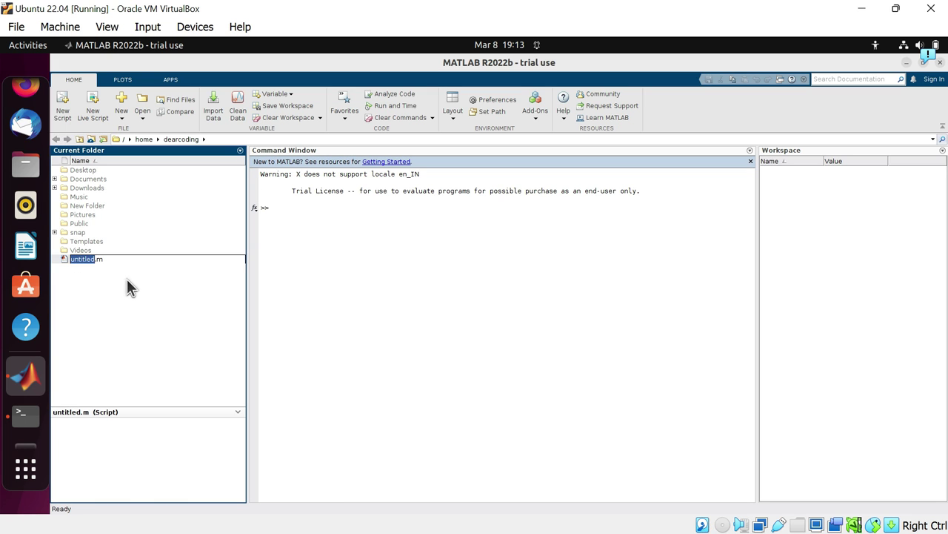
pyautogui.write('AmpShift')
pyautogui.write('Keying')
pyautogui.press('Return')
pyautogui.rightClick(383, 194)
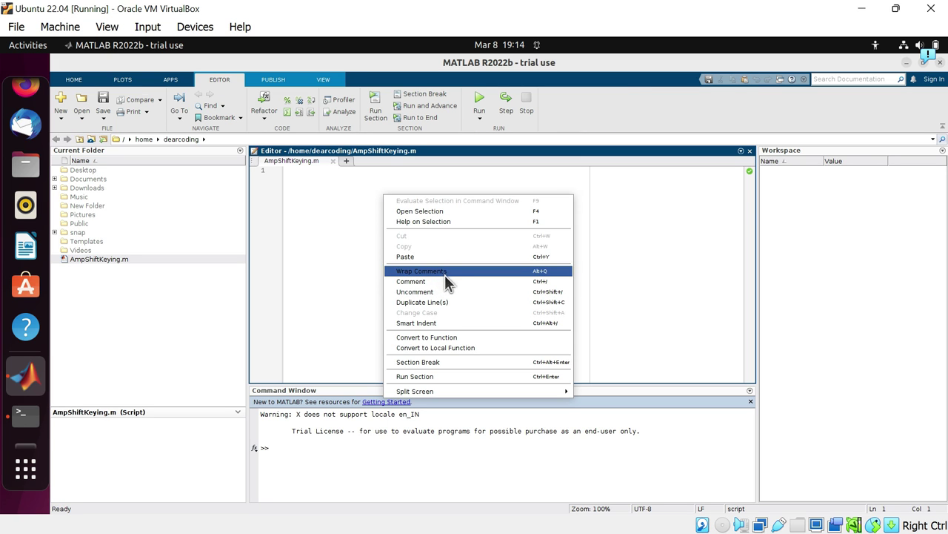
pyautogui.click(438, 257)
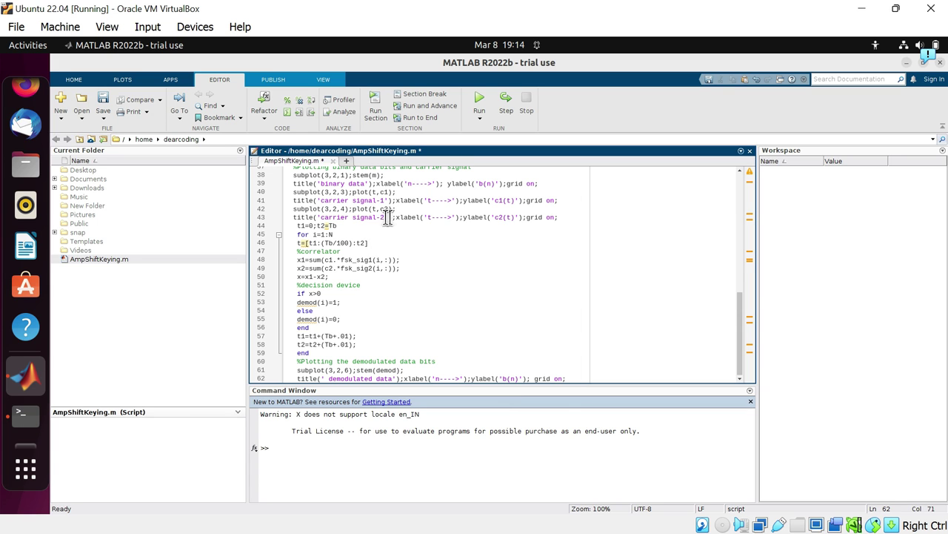
# Run AmpShiftKeying.m to open Figure 1 with binary data, message, carrier, FSK and demodulated plots.
pyautogui.click(478, 100)
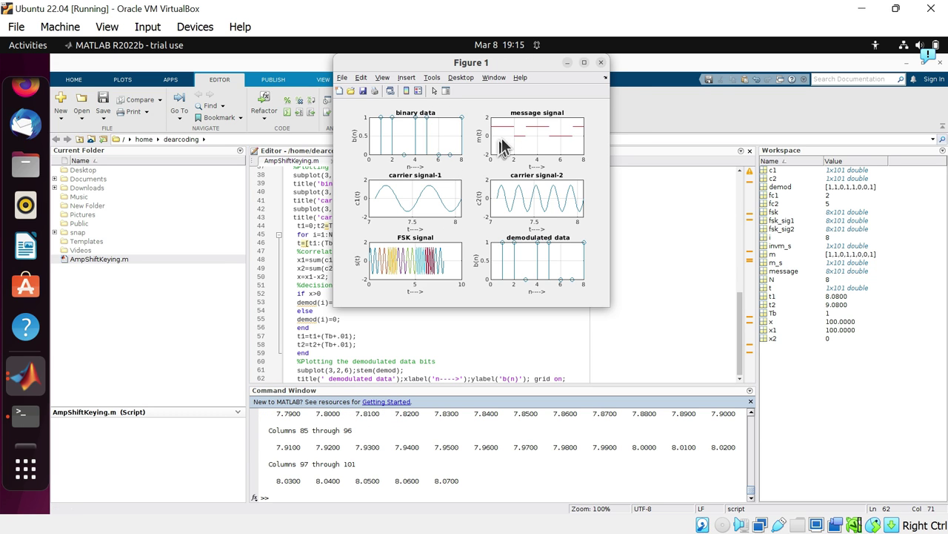